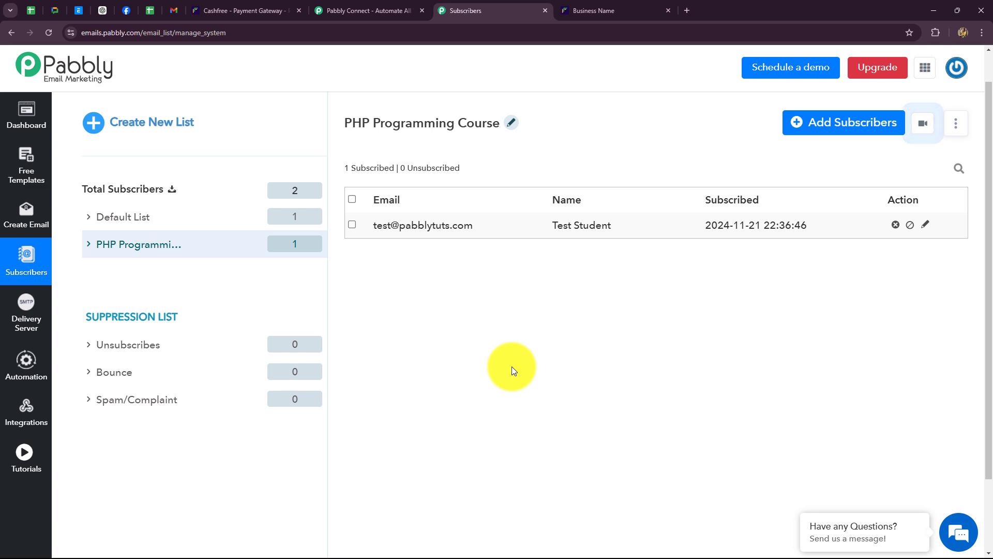
{"action": "left_click", "coordinate": [265, 12]}
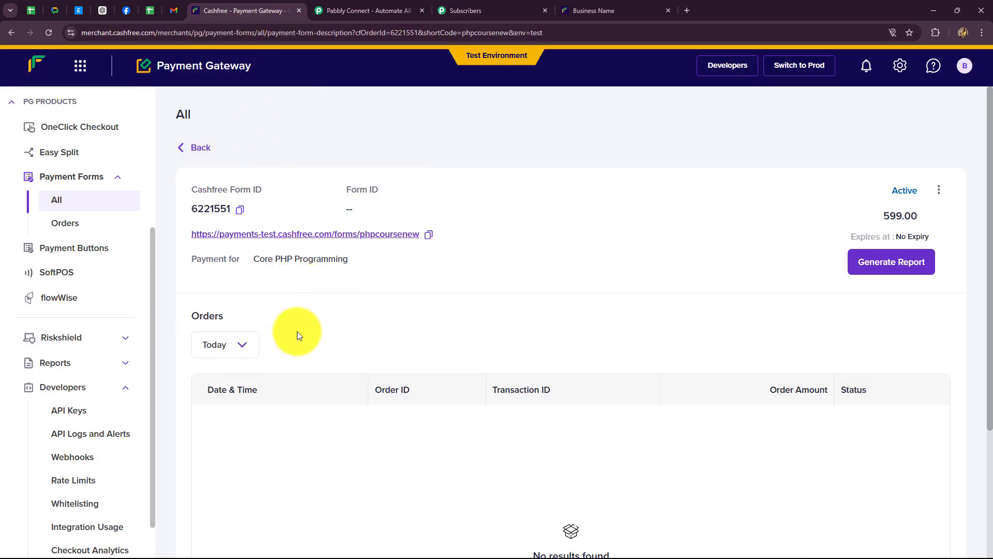
{"action": "left_click", "coordinate": [485, 10]}
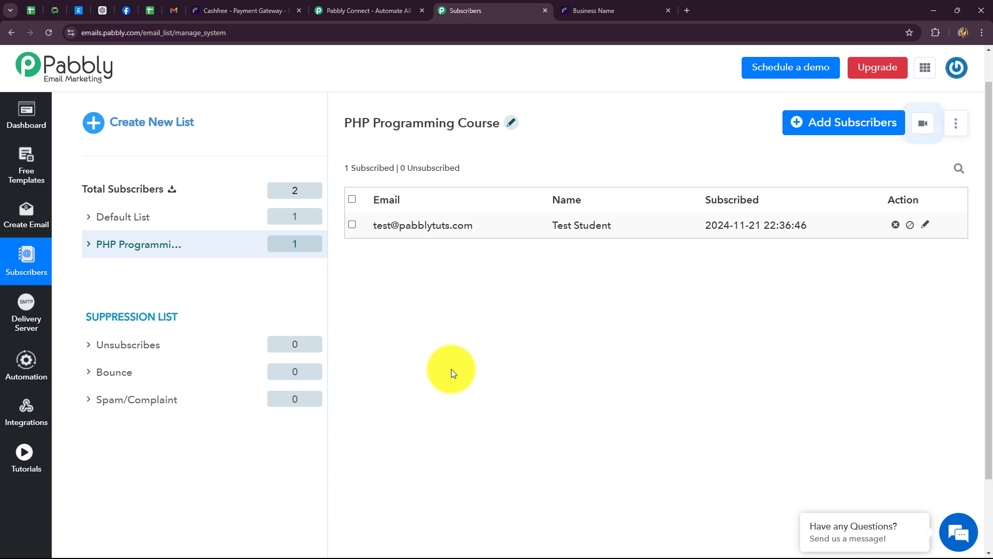
{"action": "left_click", "coordinate": [585, 7]}
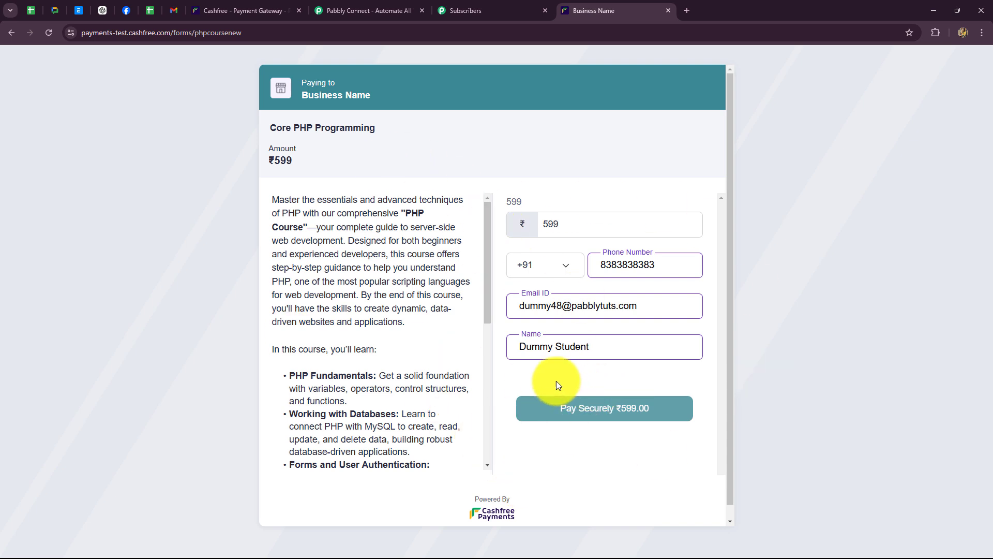
- Pay ₹599 for Core PHP Programming with test card details and the one-time code
{"action": "left_click", "coordinate": [568, 412]}
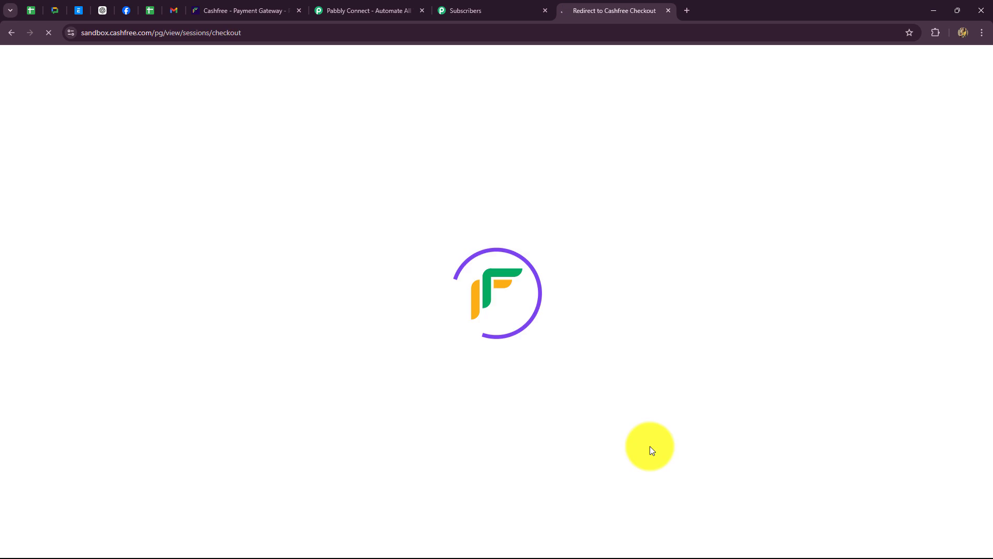
{"action": "left_click", "coordinate": [524, 206]}
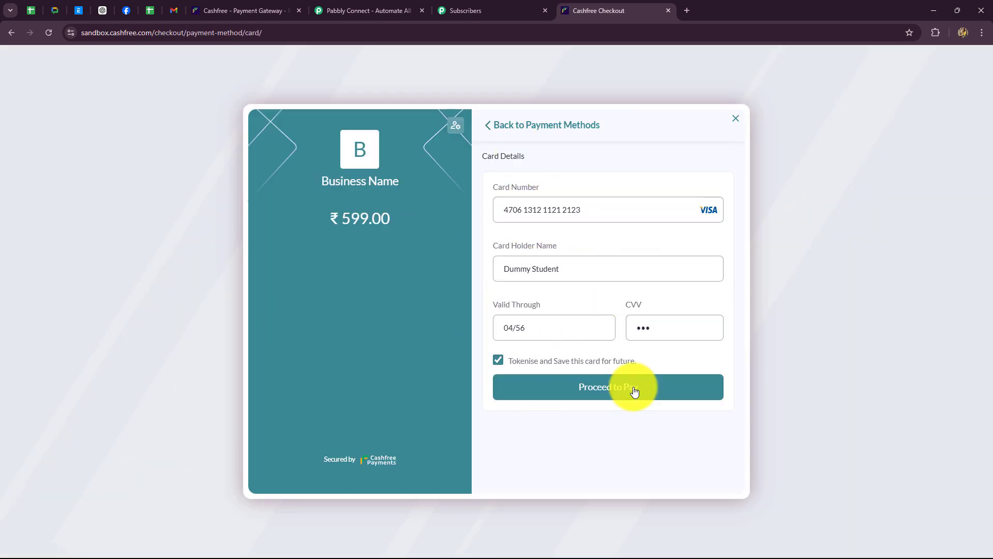
{"action": "left_click", "coordinate": [634, 391]}
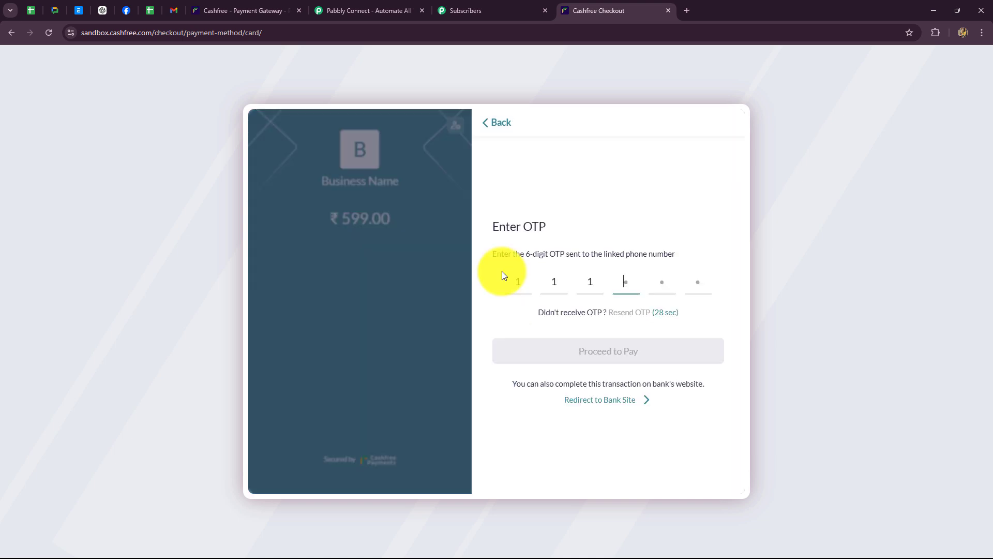
{"action": "type", "text": "000"}
{"action": "left_click", "coordinate": [543, 354]}
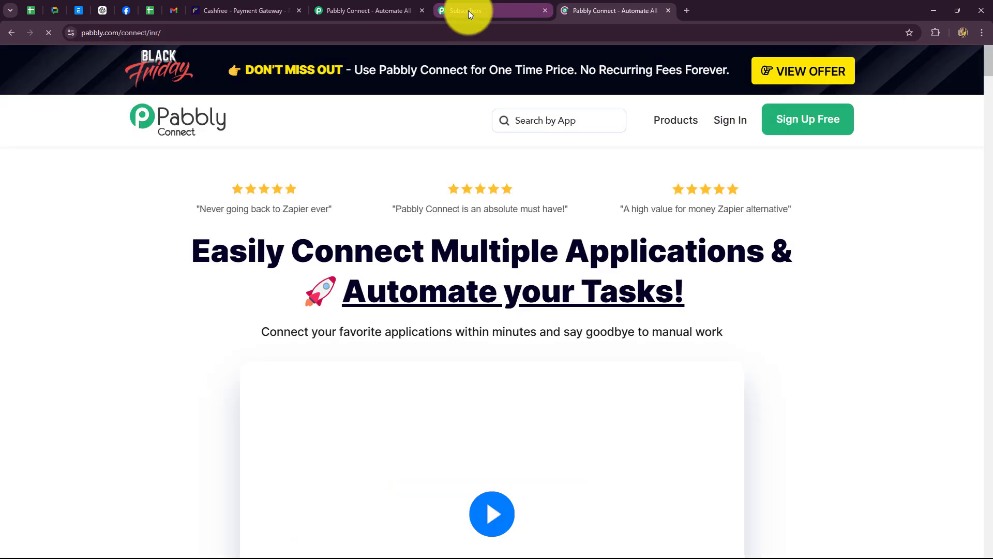
- Refresh the PHP Programming Course subscriber list to find the payer, then close the duplicate Pabbly Connect tab
{"action": "left_click", "coordinate": [468, 11]}
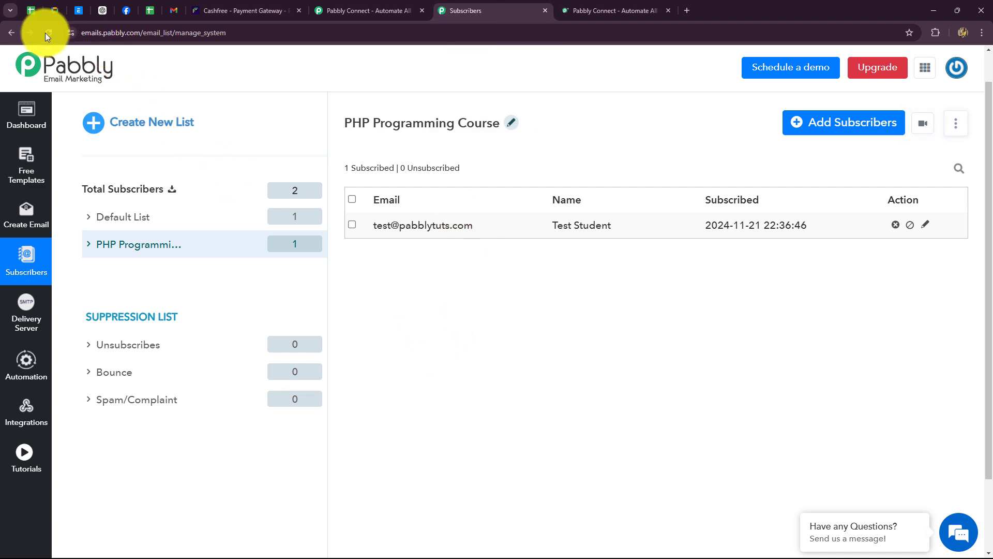
{"action": "left_click", "coordinate": [104, 243]}
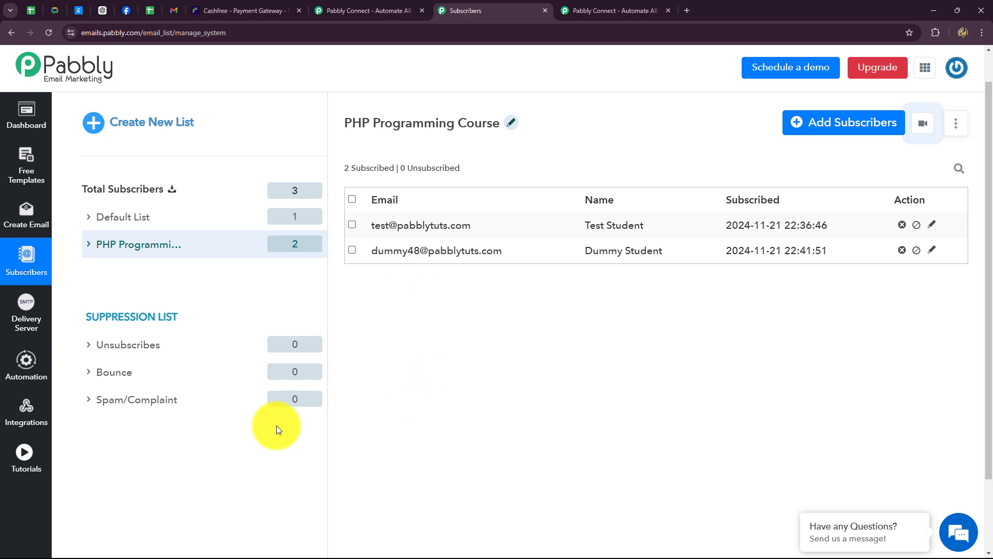
{"action": "left_click", "coordinate": [397, 12]}
{"action": "left_click", "coordinate": [669, 11]}
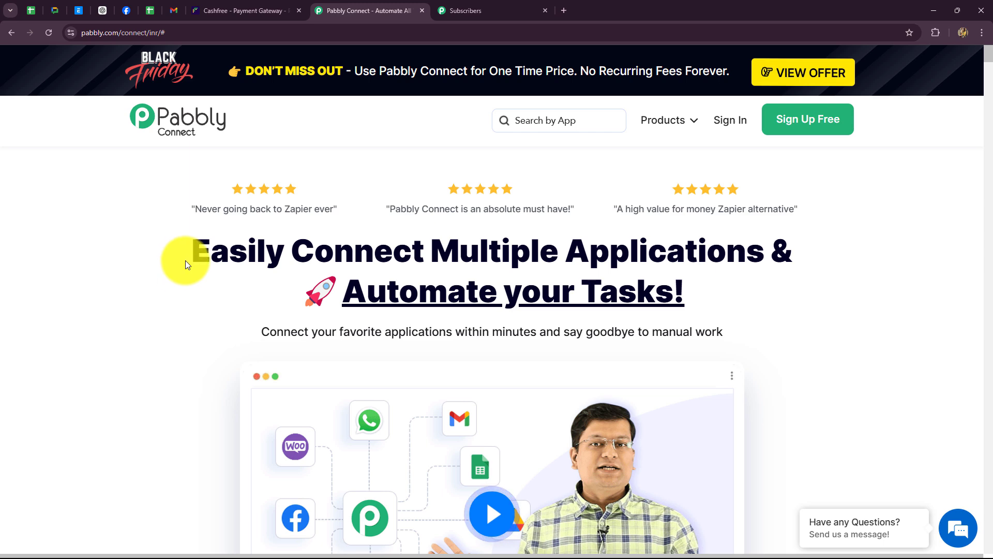
- Sign in from the Pabbly Connect homepage and launch Pabbly Connect via Access Now on its app card
{"action": "left_click_drag", "start_coordinate": [193, 257], "coordinate": [724, 311]}
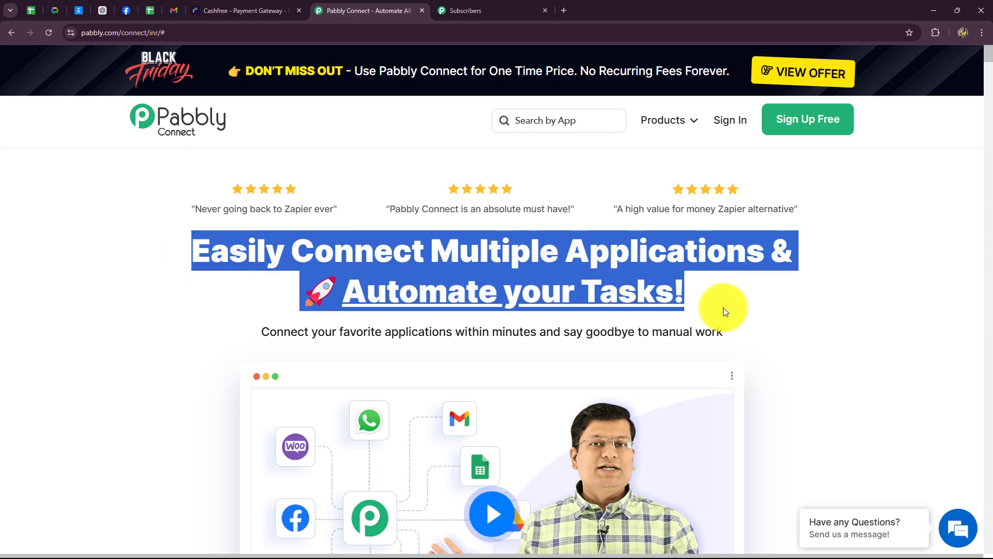
{"action": "left_click", "coordinate": [723, 308]}
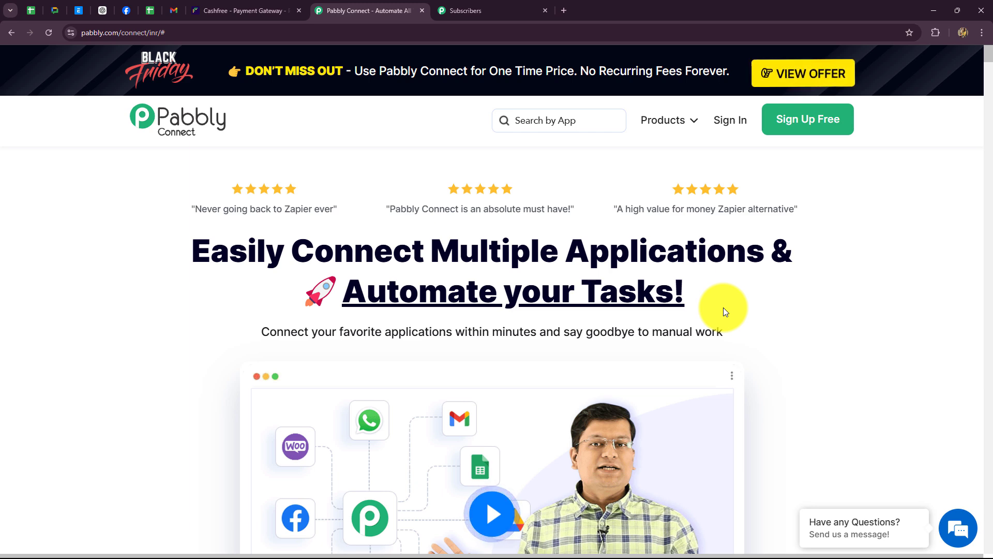
{"action": "left_click", "coordinate": [732, 121]}
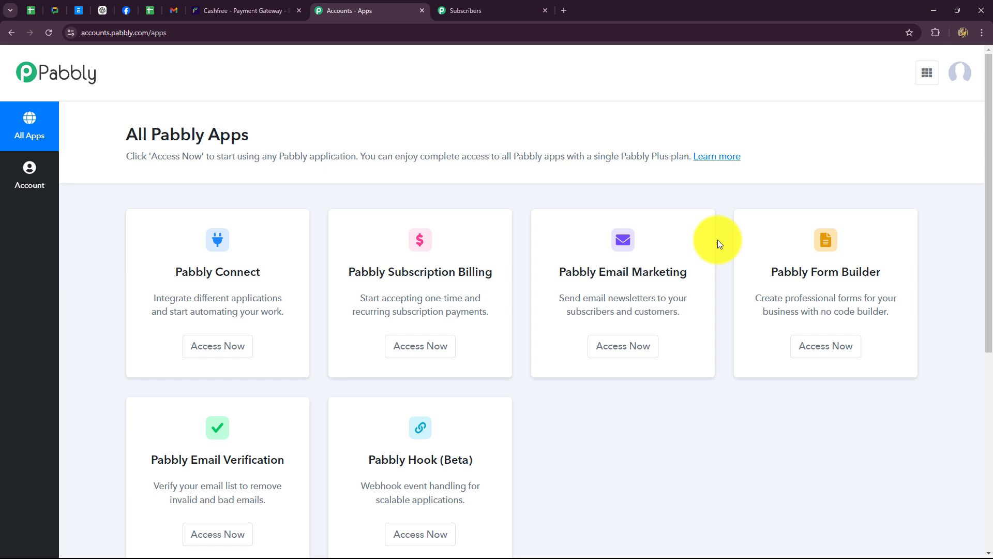
{"action": "left_click_drag", "start_coordinate": [175, 272], "coordinate": [261, 272]}
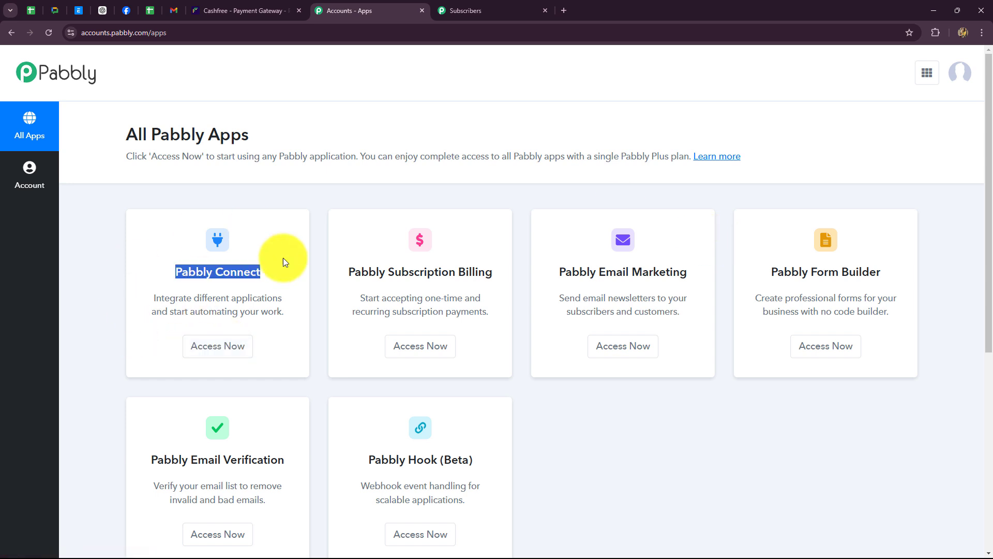
{"action": "left_click", "coordinate": [215, 357]}
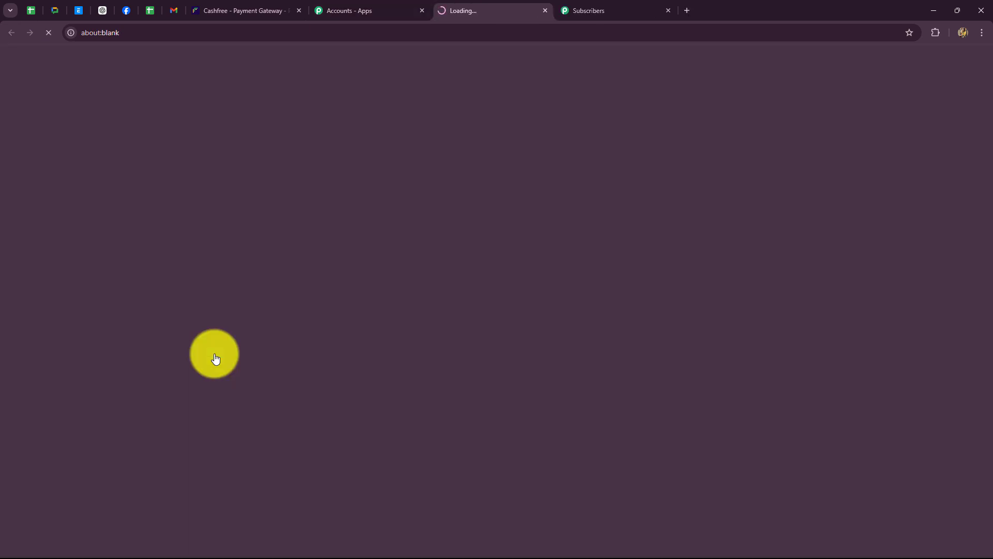
{"action": "scroll", "coordinate": [597, 359], "scroll_direction": "down", "scroll_amount": 3}
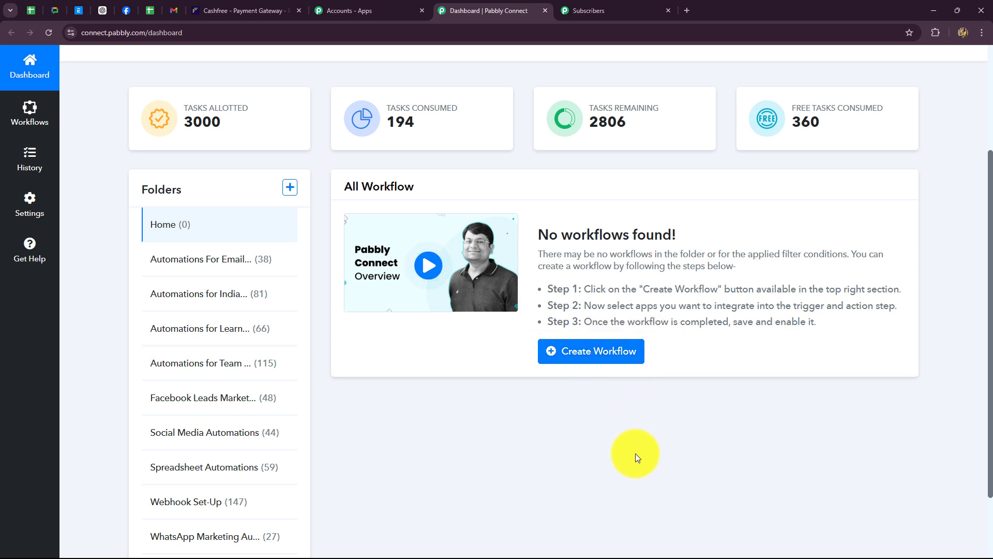
{"action": "scroll", "coordinate": [635, 453], "scroll_direction": "down", "scroll_amount": 2}
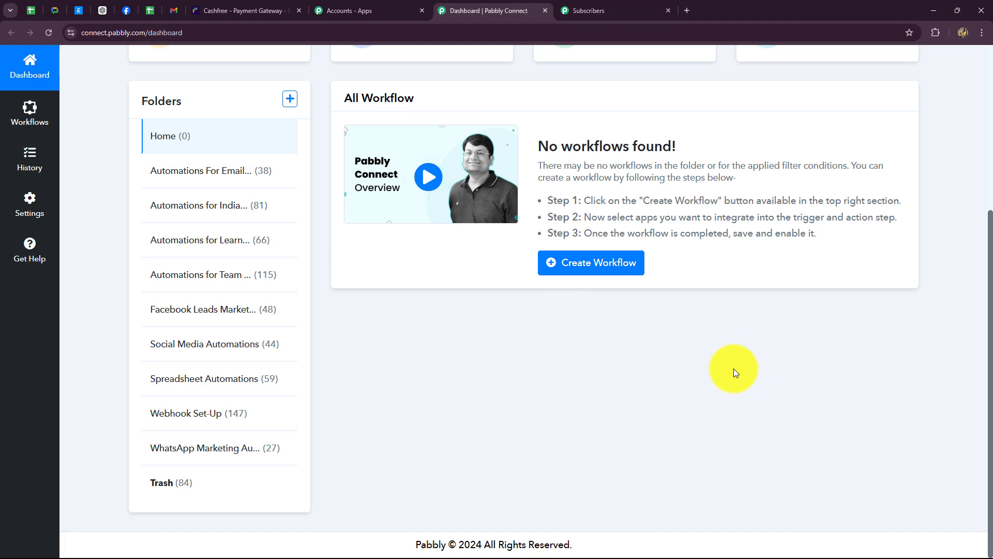
{"action": "scroll", "coordinate": [732, 370], "scroll_direction": "up", "scroll_amount": 3}
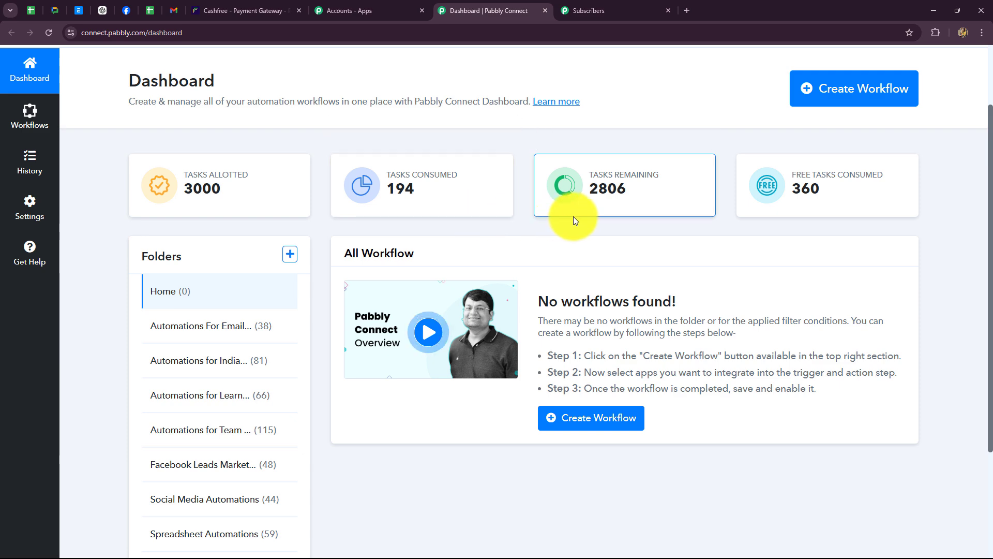
{"action": "scroll", "coordinate": [562, 288], "scroll_direction": "down", "scroll_amount": 3}
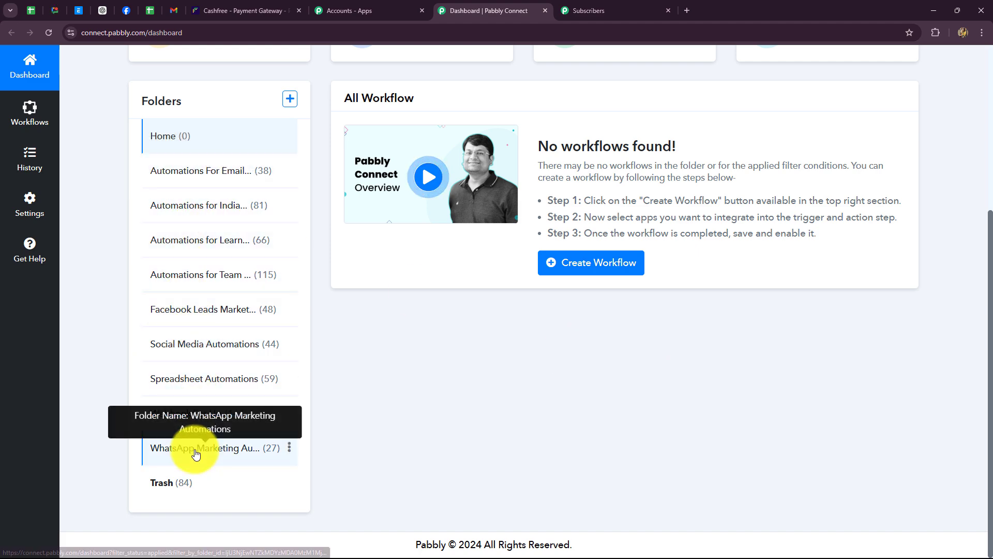
{"action": "scroll", "coordinate": [609, 396], "scroll_direction": "up", "scroll_amount": 2}
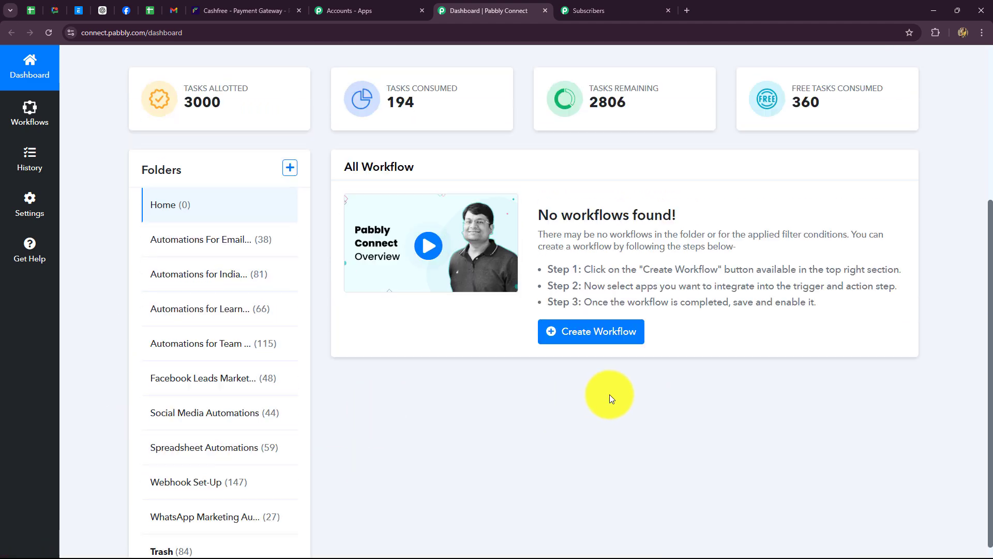
{"action": "scroll", "coordinate": [610, 394], "scroll_direction": "up", "scroll_amount": 2}
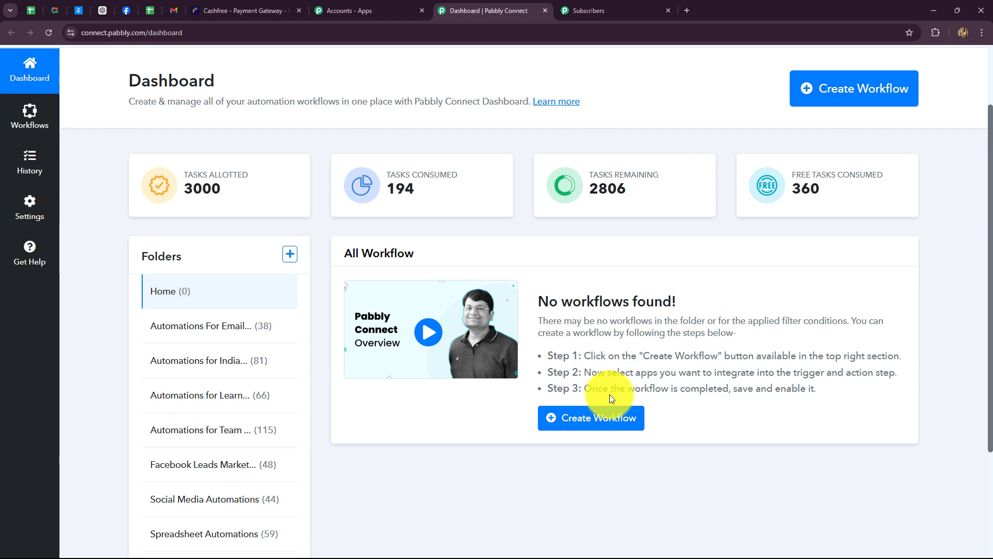
- Create a workflow with the pasted Cashfree-to-Email-Marketing name in the Automations For Email Marketing folder
{"action": "left_click", "coordinate": [828, 99]}
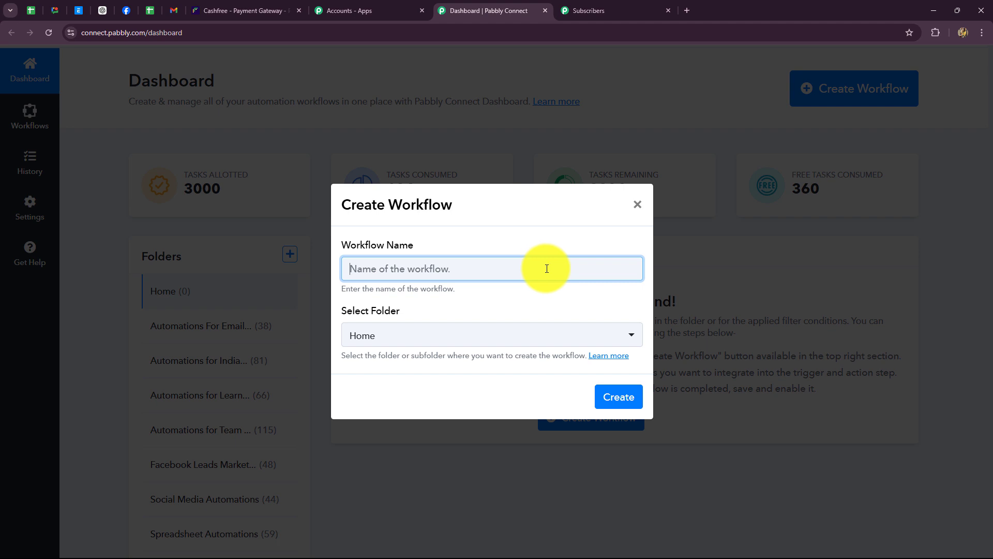
{"action": "key", "text": "ctrl+v"}
{"action": "left_click", "coordinate": [456, 311]}
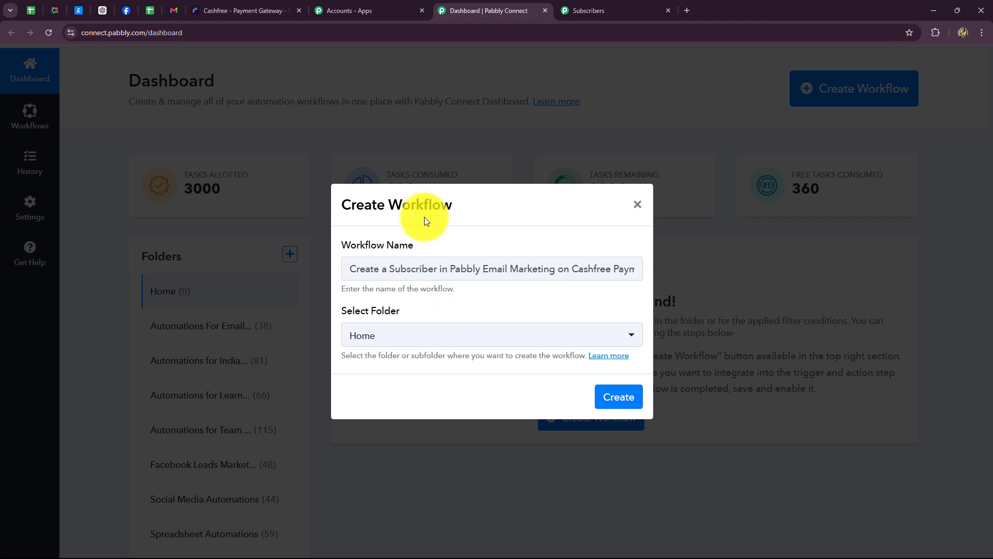
{"action": "left_click", "coordinate": [384, 345]}
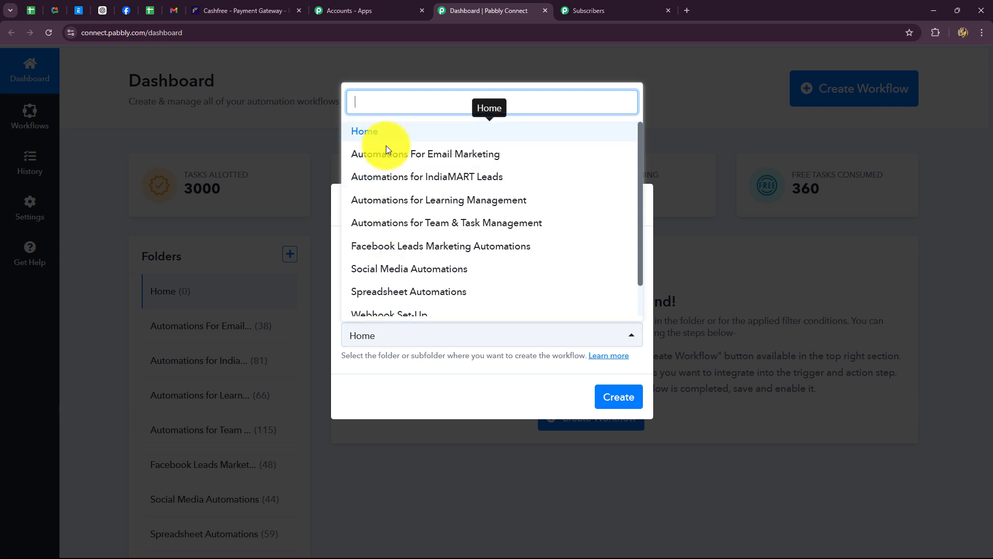
{"action": "scroll", "coordinate": [383, 212], "scroll_direction": "down", "scroll_amount": 1}
{"action": "scroll", "coordinate": [383, 213], "scroll_direction": "up", "scroll_amount": 1}
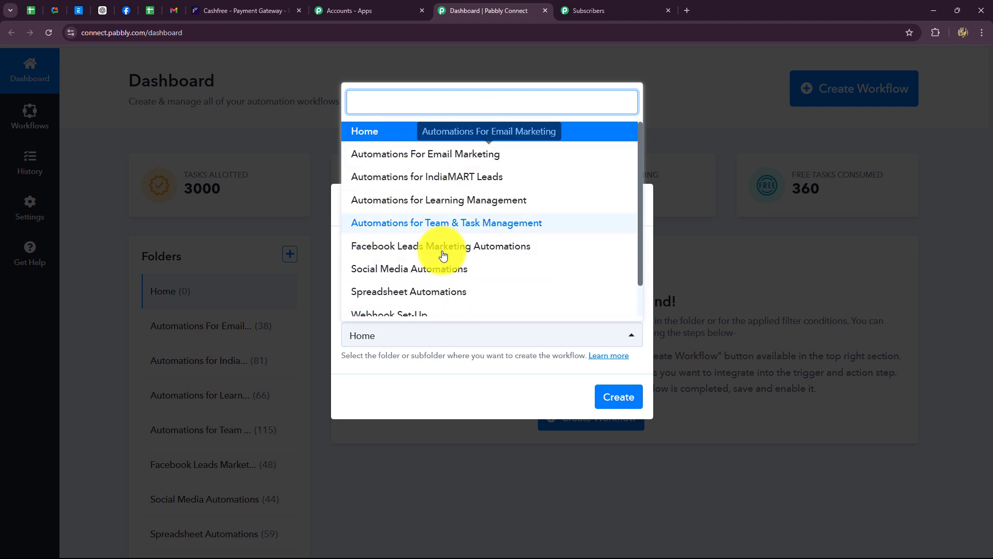
{"action": "left_click", "coordinate": [446, 157]}
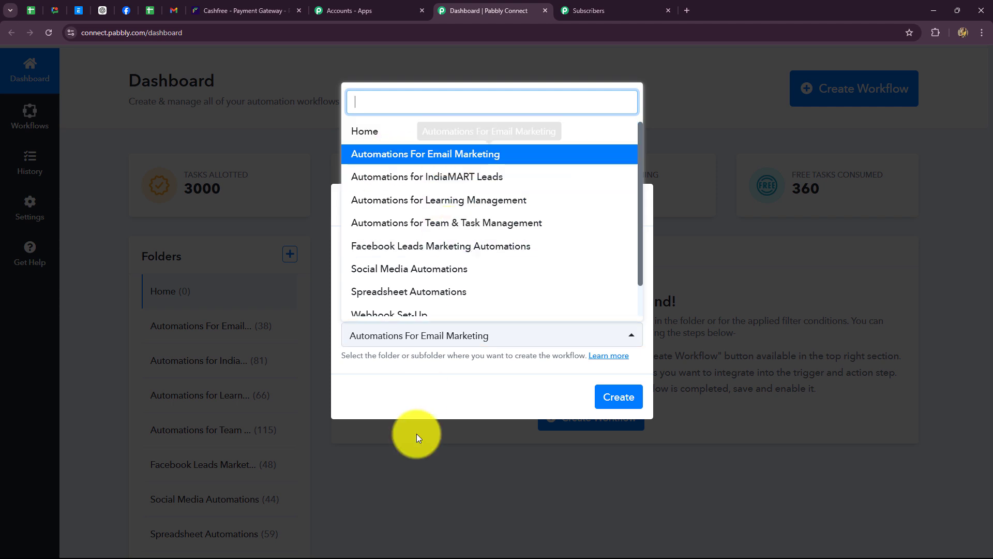
{"action": "left_click", "coordinate": [418, 401]}
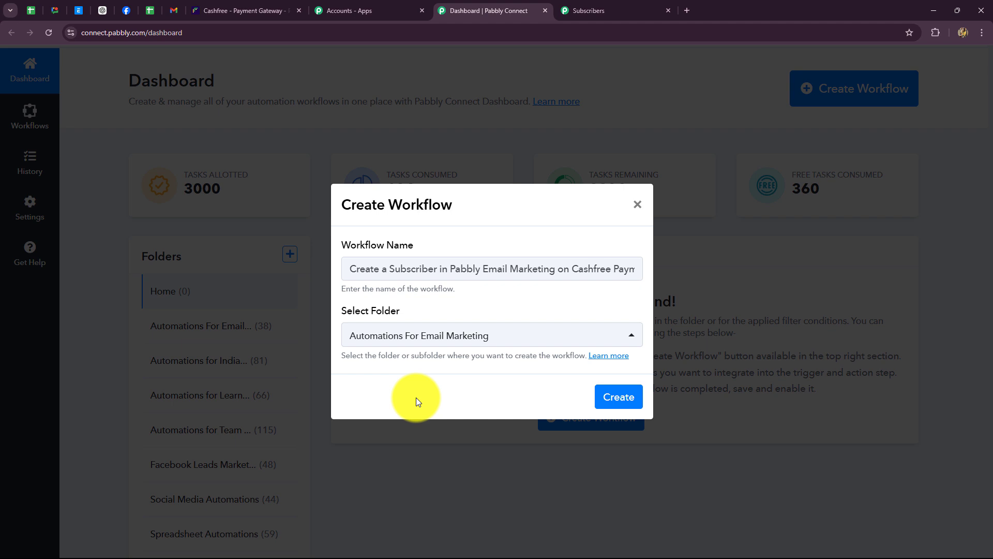
{"action": "left_click", "coordinate": [617, 396]}
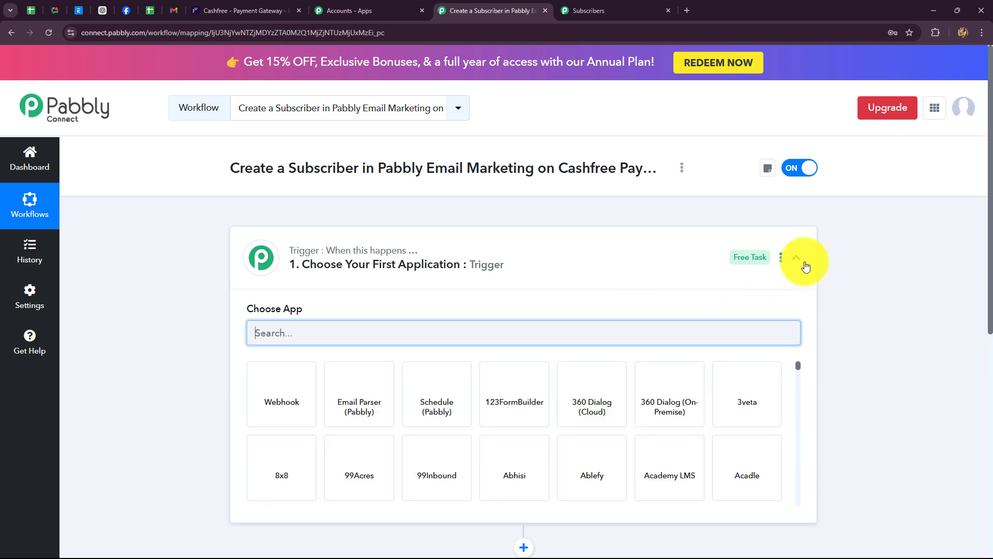
- Expand the '1. Choose Your First Application' trigger card and focus its Choose App search box
{"action": "left_click", "coordinate": [801, 260]}
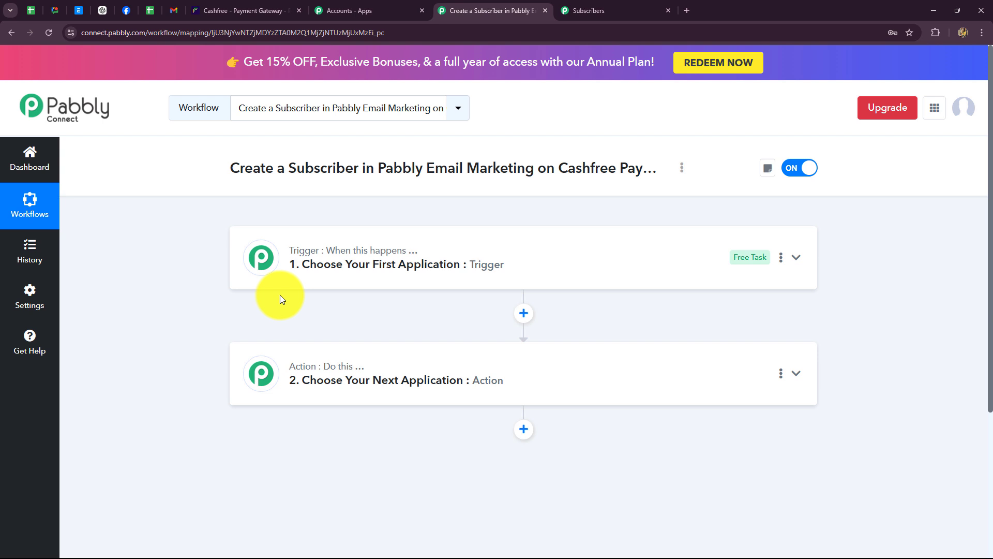
{"action": "left_click", "coordinate": [299, 249]}
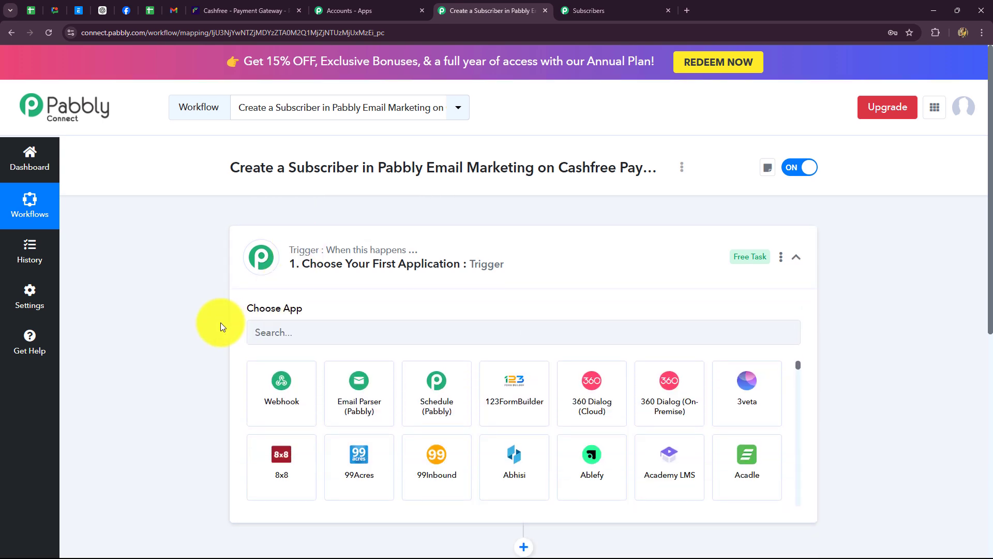
{"action": "scroll", "coordinate": [220, 322], "scroll_direction": "down", "scroll_amount": 2}
{"action": "left_click", "coordinate": [270, 230]}
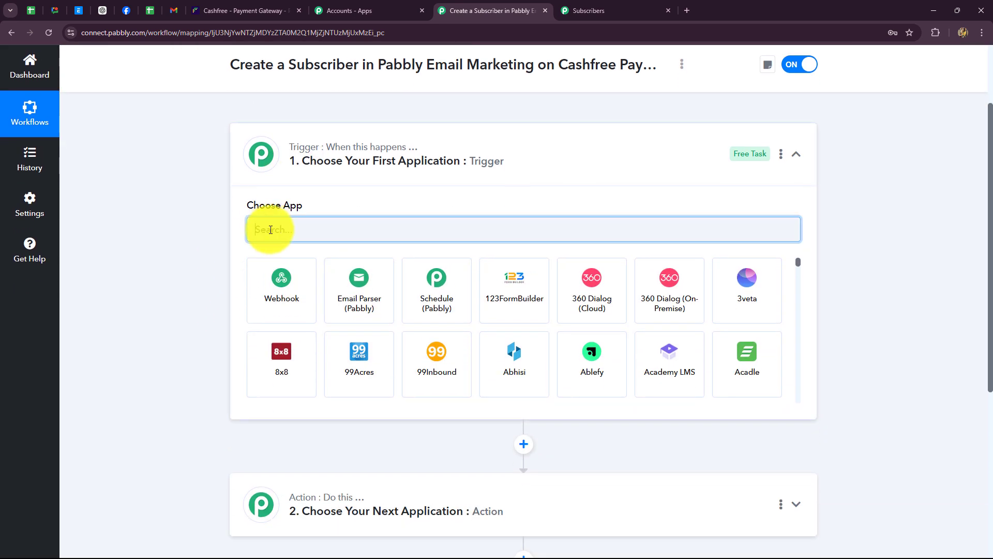
{"action": "left_click", "coordinate": [270, 10]}
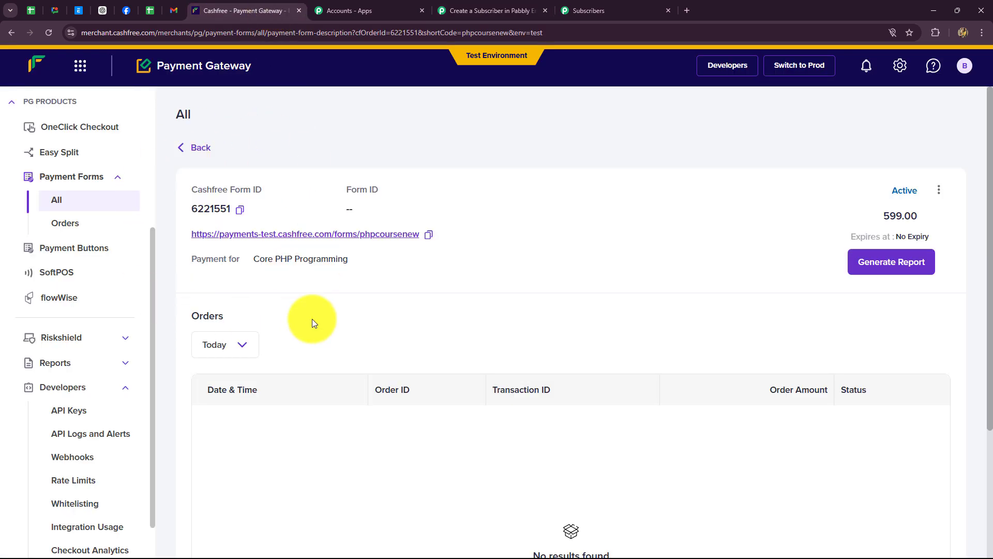
{"action": "left_click", "coordinate": [458, 10]}
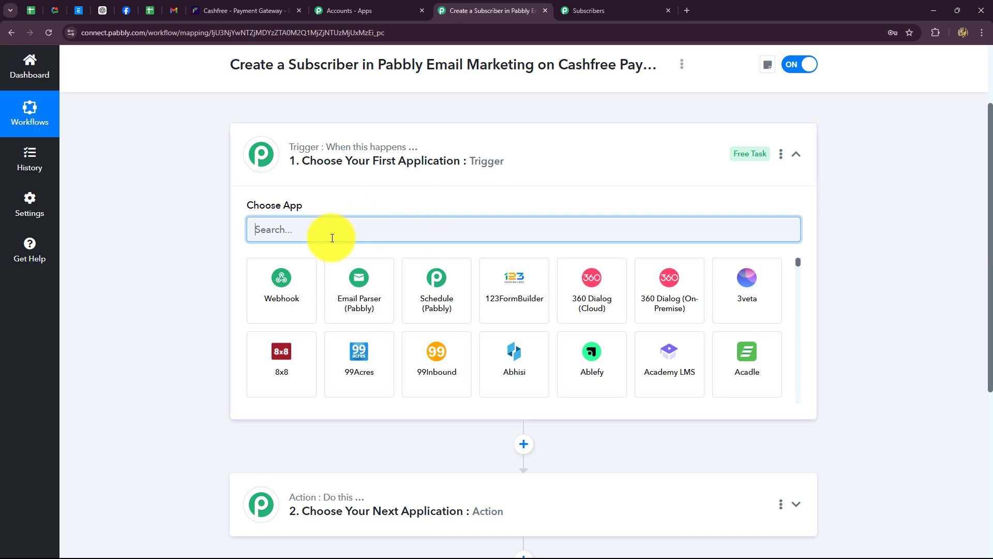
- Search 'Cash', pick Cashfree as the trigger app, and show its trigger events
{"action": "type", "text": "Ca"}
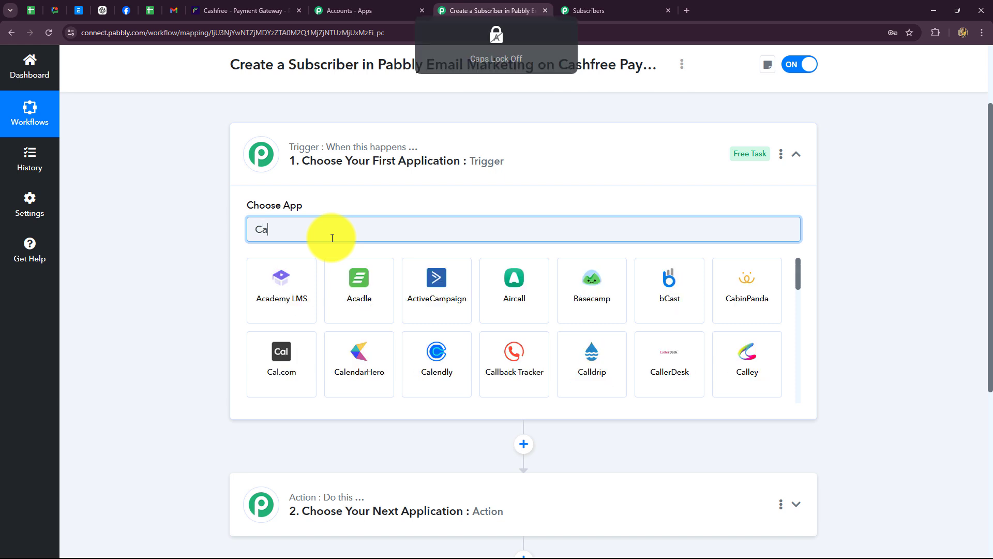
{"action": "type", "text": "sh"}
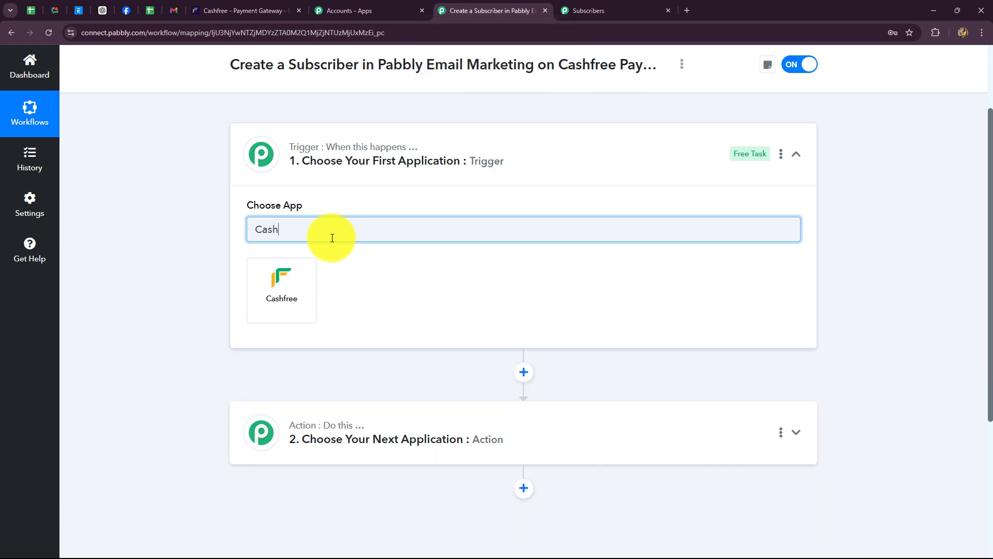
{"action": "left_click", "coordinate": [295, 295]}
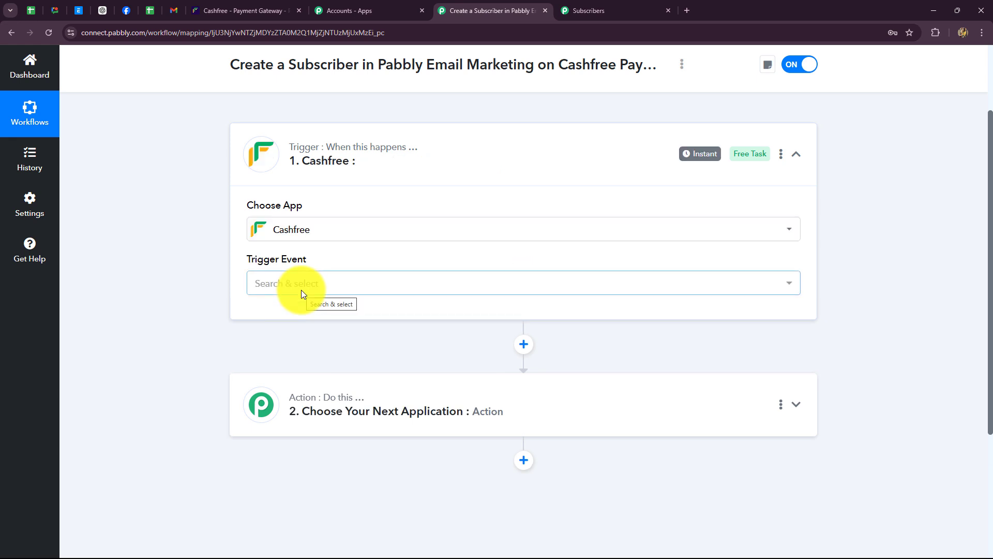
{"action": "left_click", "coordinate": [304, 291]}
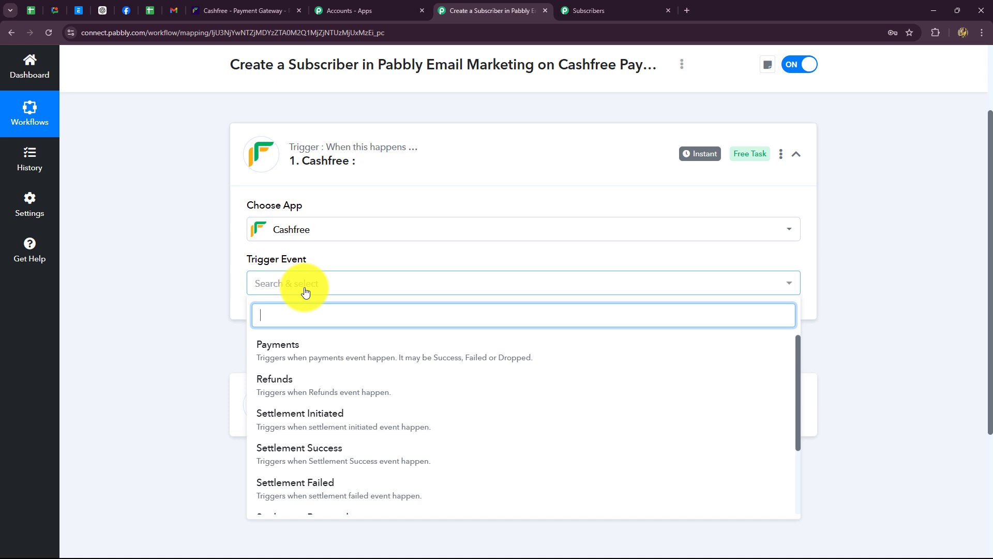
{"action": "scroll", "coordinate": [216, 300], "scroll_direction": "down", "scroll_amount": 2}
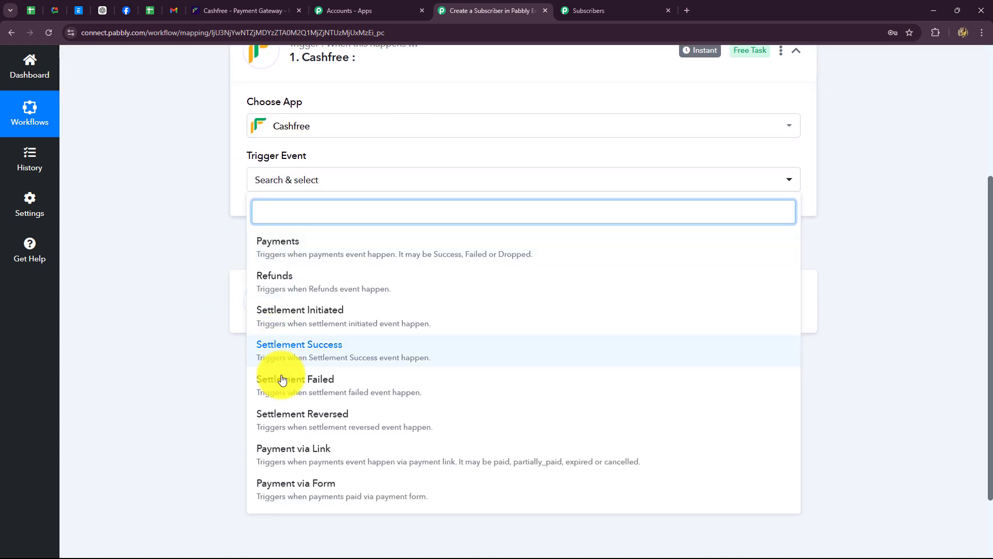
{"action": "left_click", "coordinate": [226, 4]}
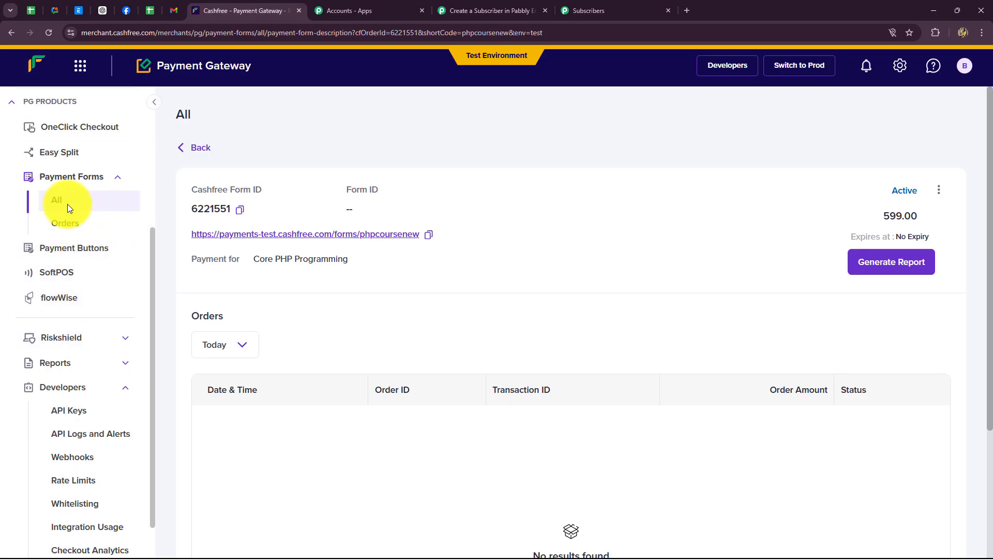
{"action": "left_click", "coordinate": [55, 199]}
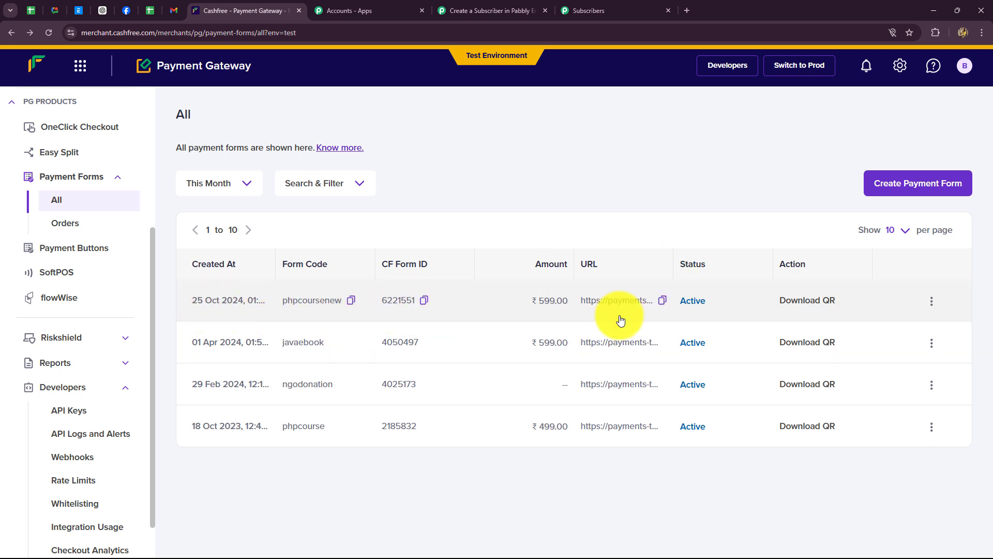
{"action": "left_click", "coordinate": [492, 10]}
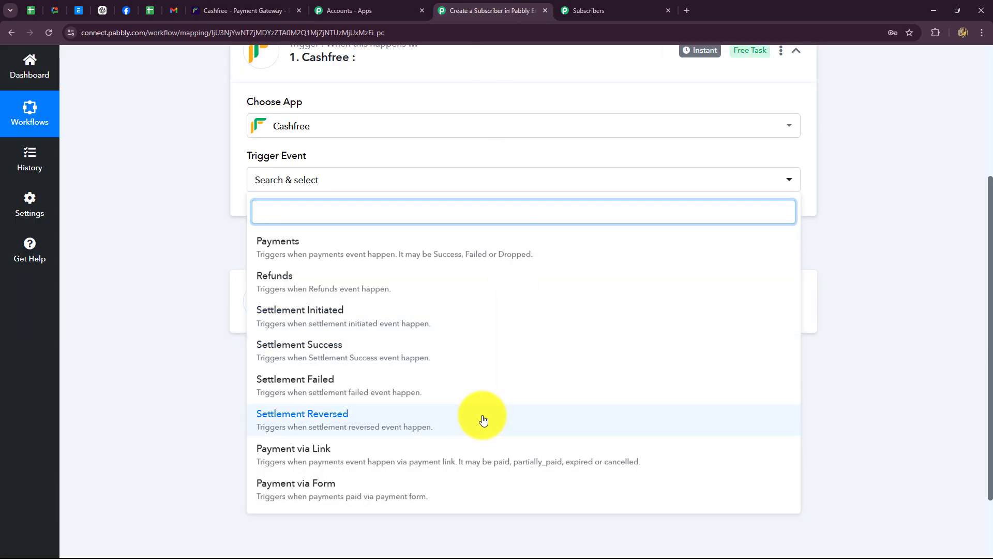
- Choose Payment via Form as the Cashfree trigger event
{"action": "left_click", "coordinate": [382, 497]}
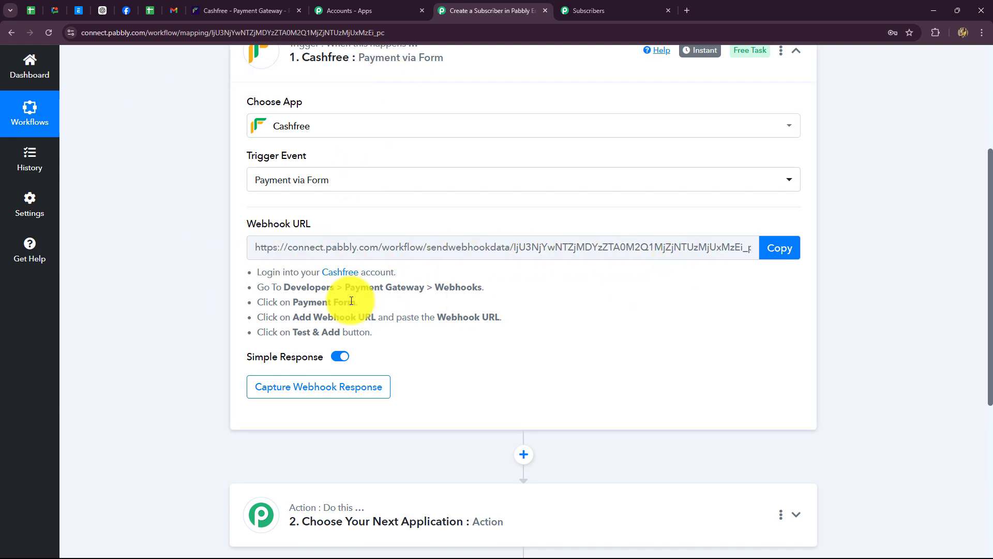
{"action": "left_click_drag", "start_coordinate": [253, 269], "coordinate": [479, 362]}
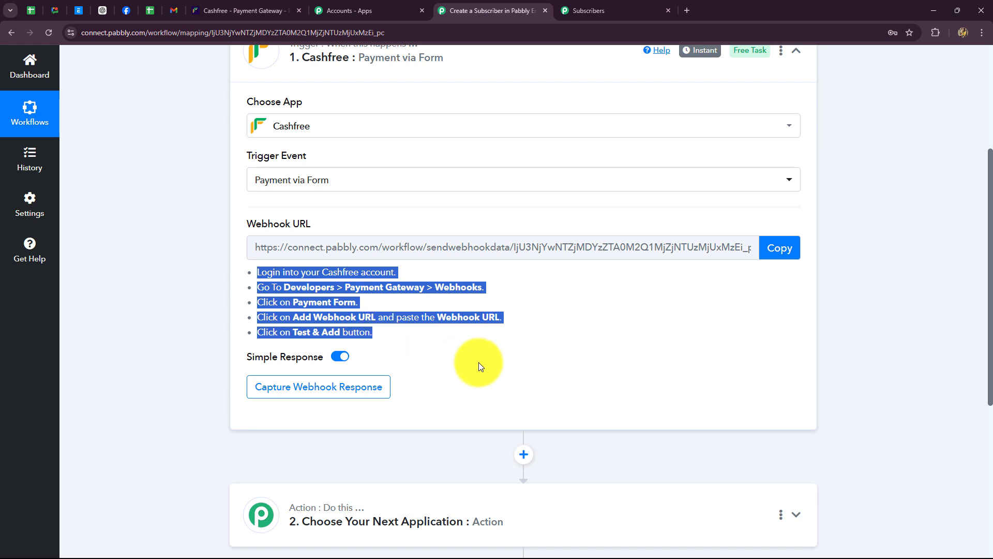
{"action": "left_click", "coordinate": [479, 360]}
{"action": "scroll", "coordinate": [479, 359], "scroll_direction": "up", "scroll_amount": 2}
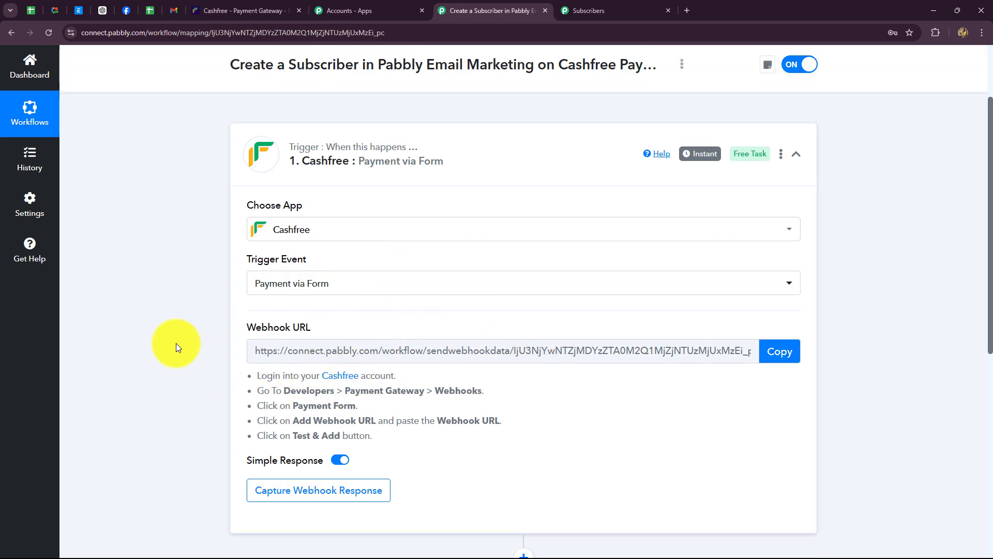
- Copy the trigger's webhook URL after reviewing the Cashfree payment forms list
{"action": "left_click", "coordinate": [239, 9]}
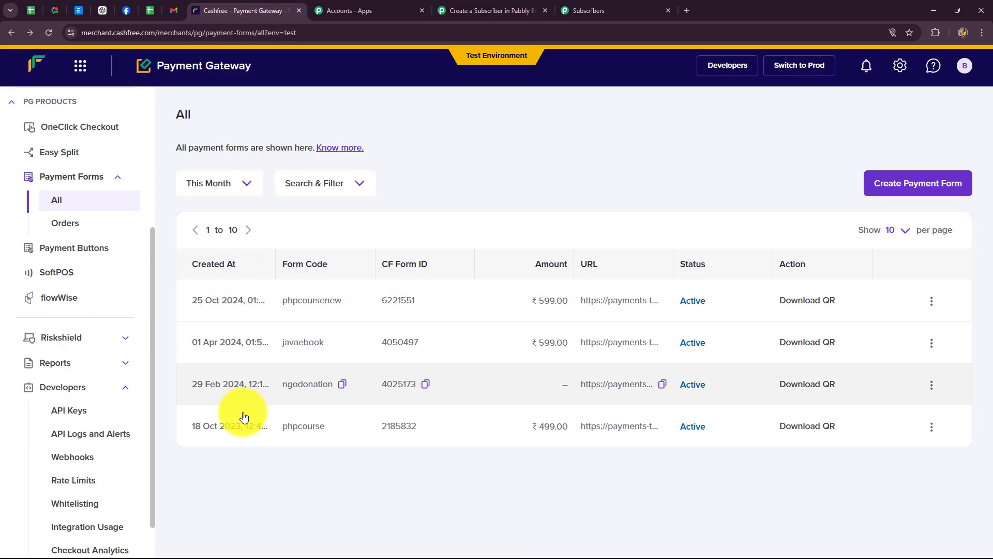
{"action": "left_click", "coordinate": [491, 10]}
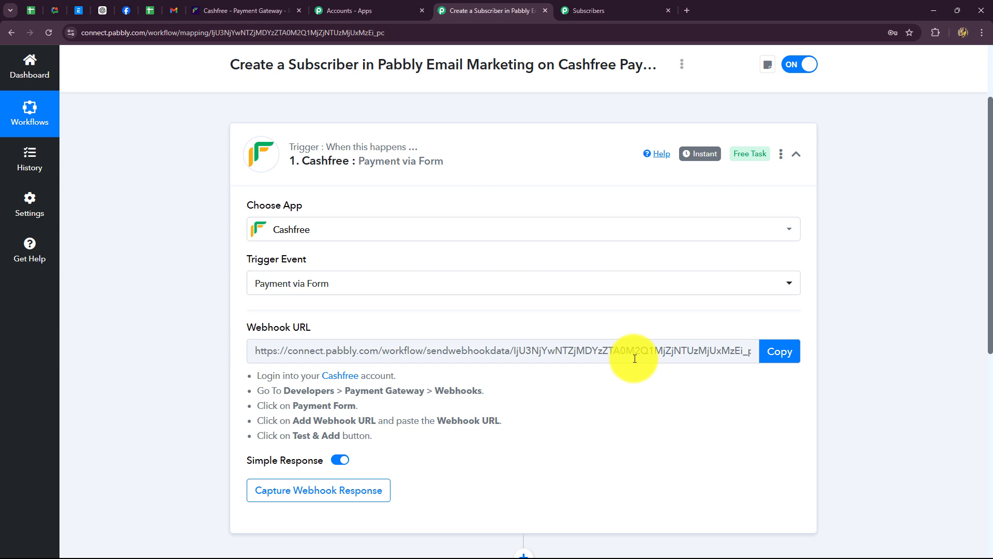
{"action": "scroll", "coordinate": [635, 358], "scroll_direction": "down", "scroll_amount": 1}
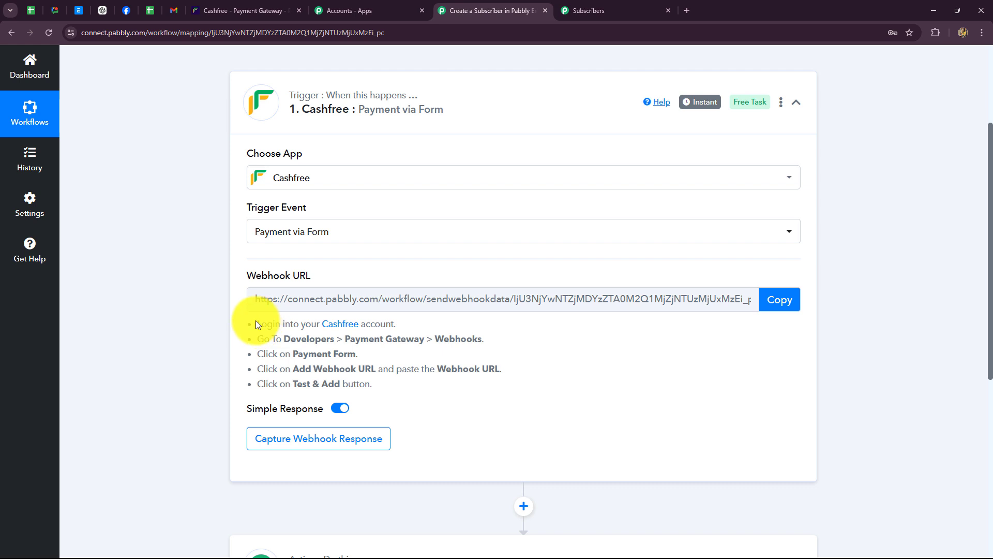
{"action": "left_click_drag", "start_coordinate": [261, 321], "coordinate": [417, 408]}
{"action": "left_click", "coordinate": [416, 408]}
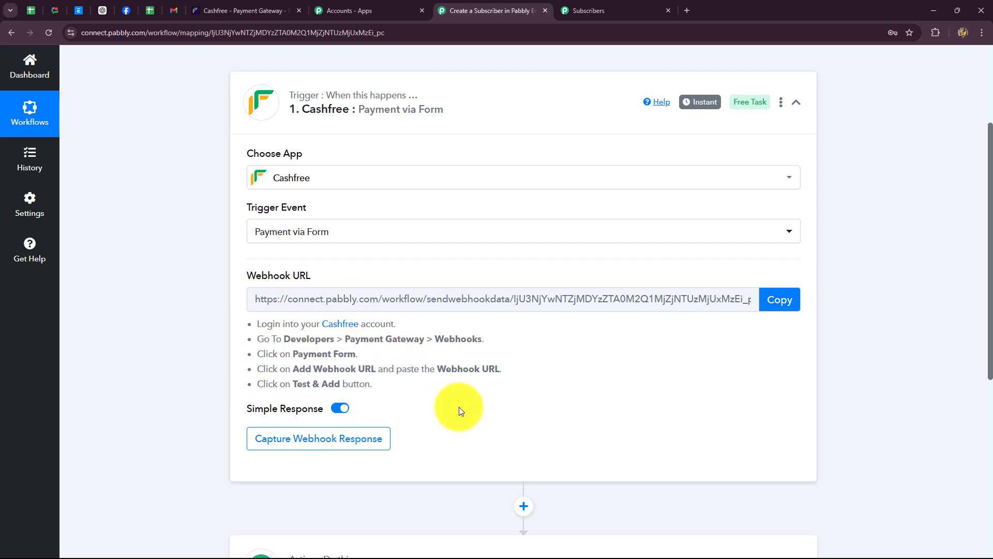
{"action": "left_click", "coordinate": [789, 301]}
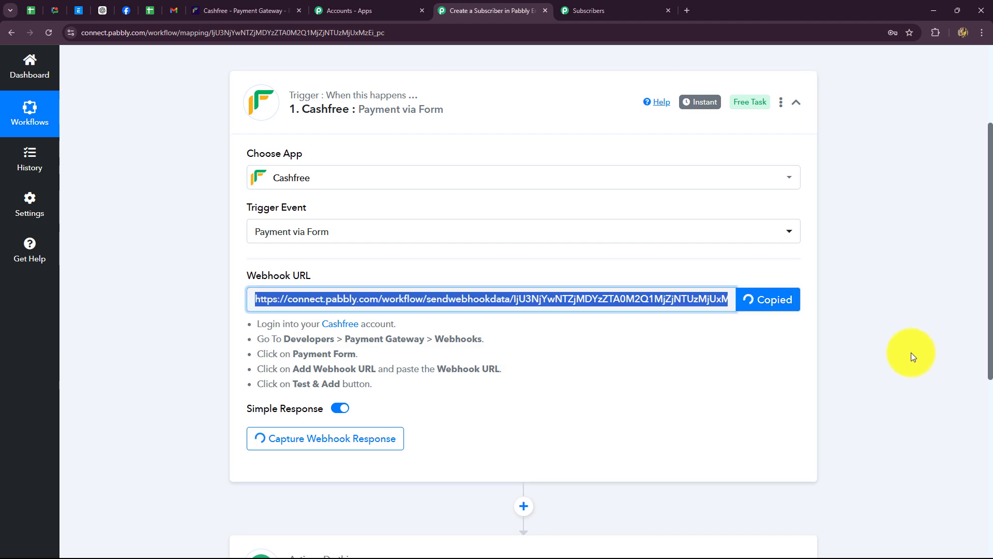
- In the Cashfree dashboard, go to Developers > Payment Gateway Webhooks > Payment Form
{"action": "left_click", "coordinate": [237, 8]}
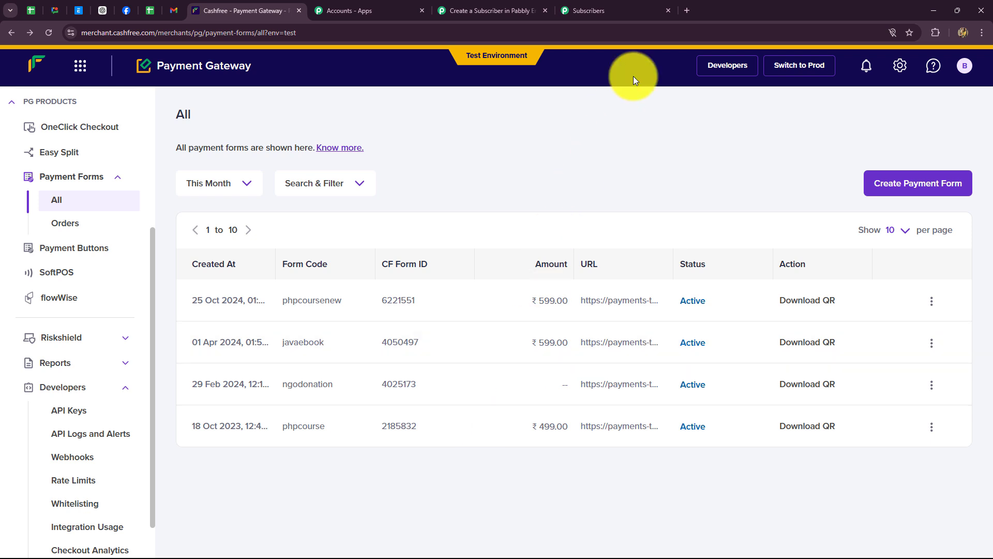
{"action": "left_click", "coordinate": [729, 65]}
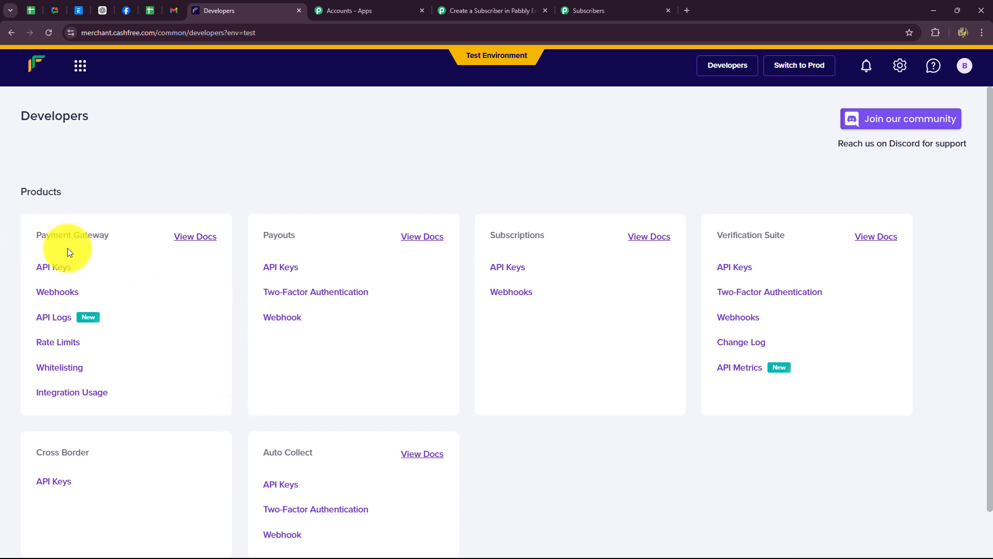
{"action": "left_click", "coordinate": [54, 293]}
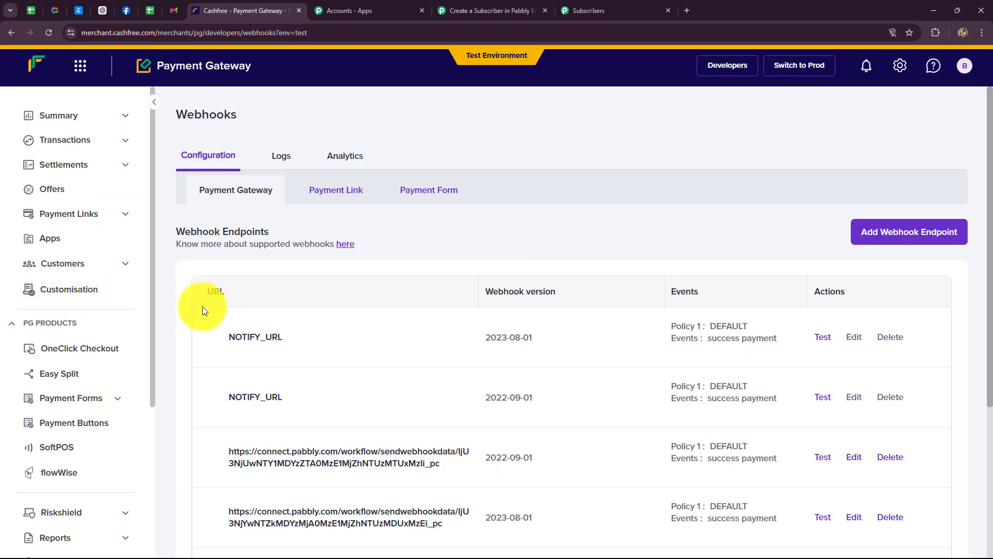
{"action": "left_click", "coordinate": [414, 193]}
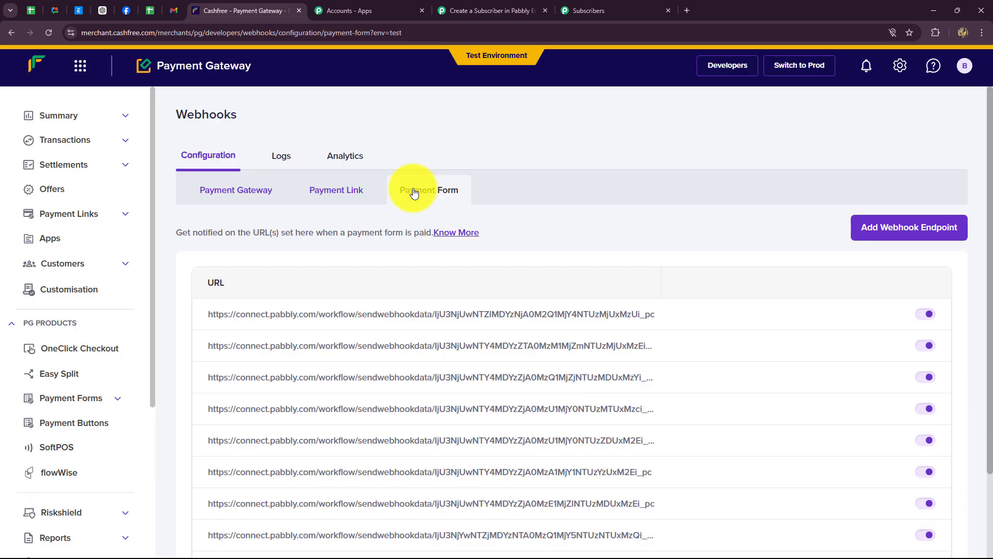
{"action": "scroll", "coordinate": [637, 304], "scroll_direction": "down", "scroll_amount": 4}
{"action": "scroll", "coordinate": [636, 304], "scroll_direction": "up", "scroll_amount": 4}
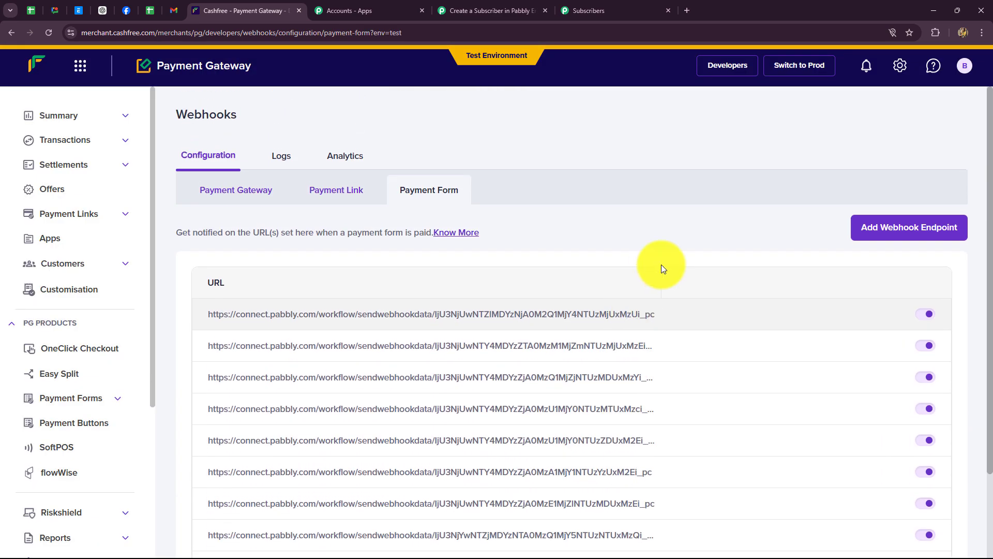
- Add the pasted Pabbly webhook URL as a Payment Form endpoint after a successful test
{"action": "left_click", "coordinate": [880, 236]}
{"action": "left_click", "coordinate": [880, 235]}
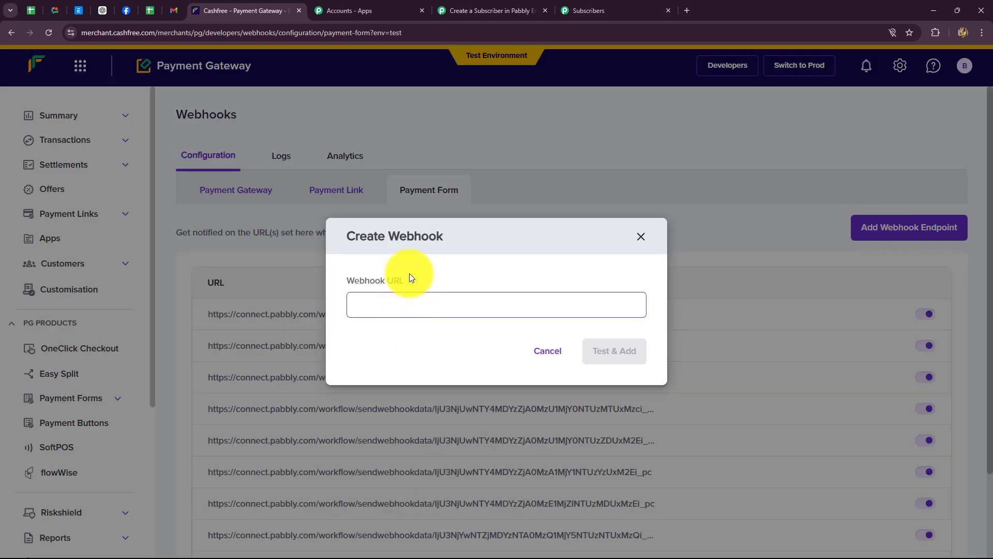
{"action": "key", "text": "ctrl+v"}
{"action": "left_click", "coordinate": [408, 339]}
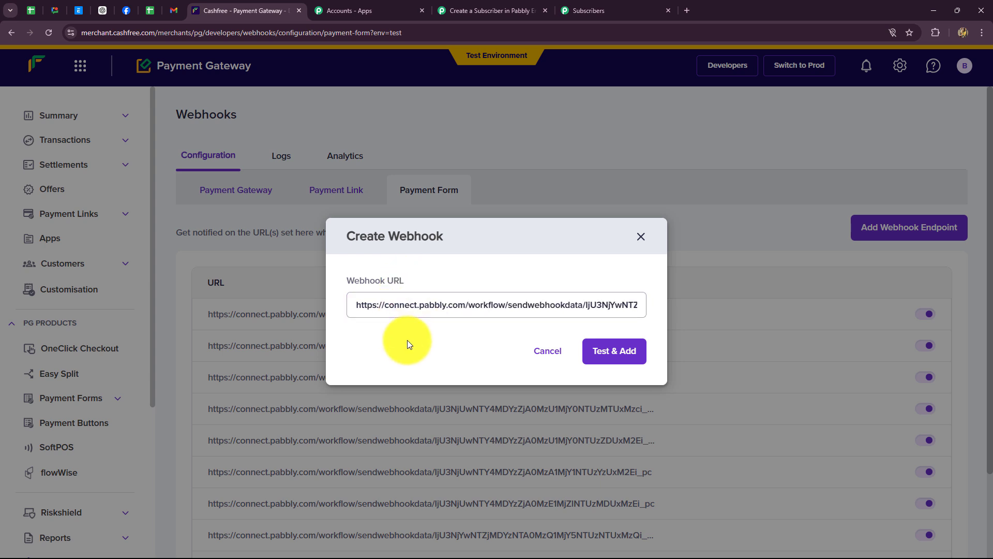
{"action": "left_click", "coordinate": [634, 358]}
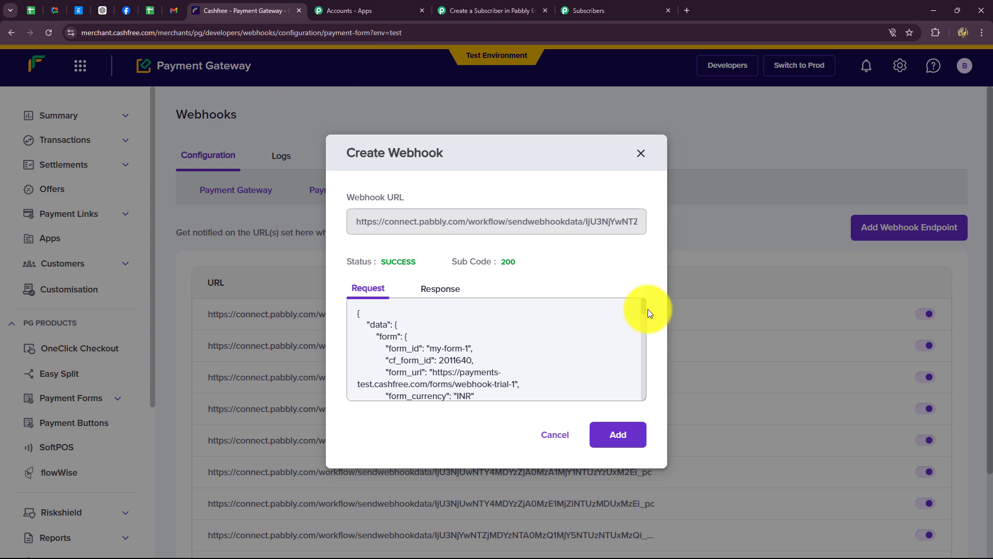
{"action": "left_click", "coordinate": [616, 434]}
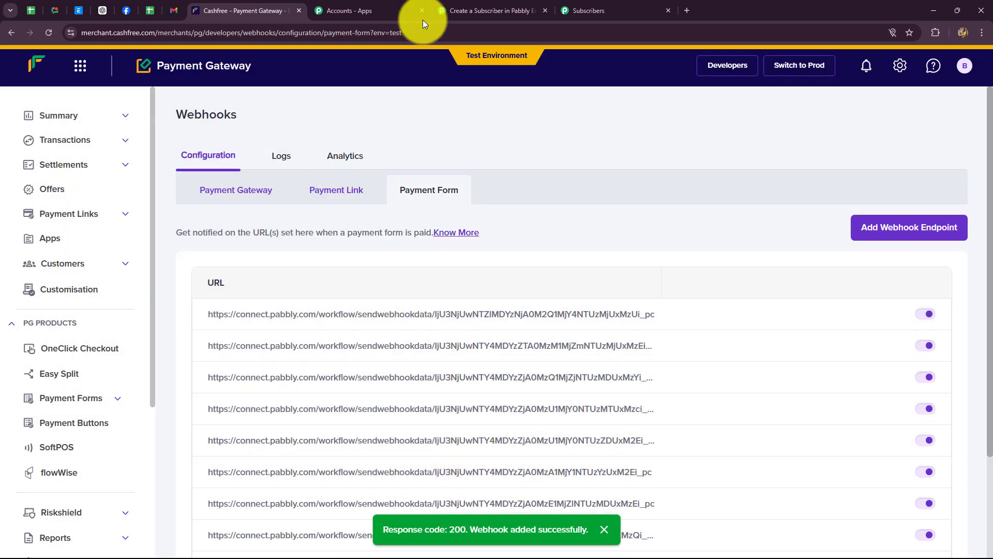
- Re-capture the Cashfree trigger's webhook response, confirming with Yes so it waits for fresh data
{"action": "left_click", "coordinate": [461, 7]}
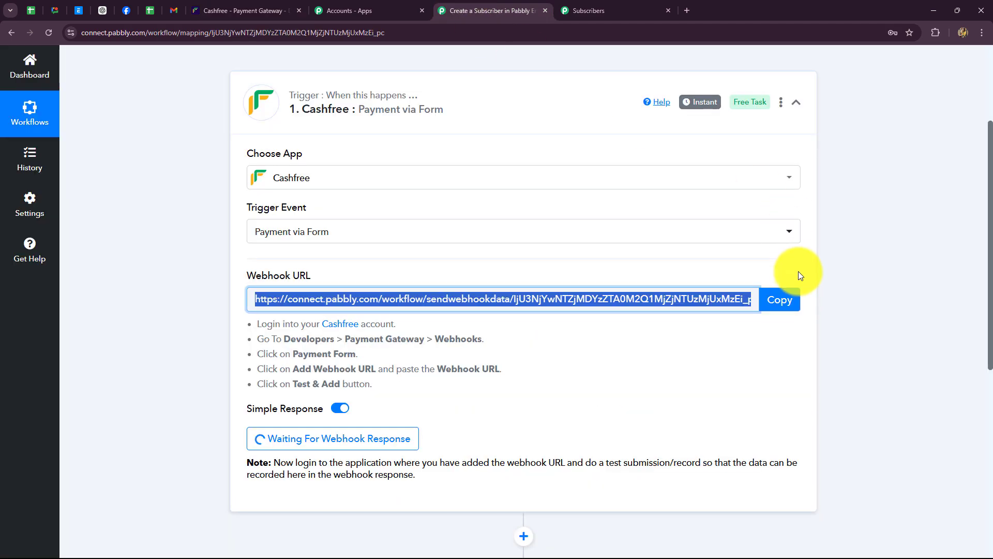
{"action": "scroll", "coordinate": [799, 272], "scroll_direction": "down", "scroll_amount": 4}
{"action": "scroll", "coordinate": [798, 272], "scroll_direction": "down", "scroll_amount": 4}
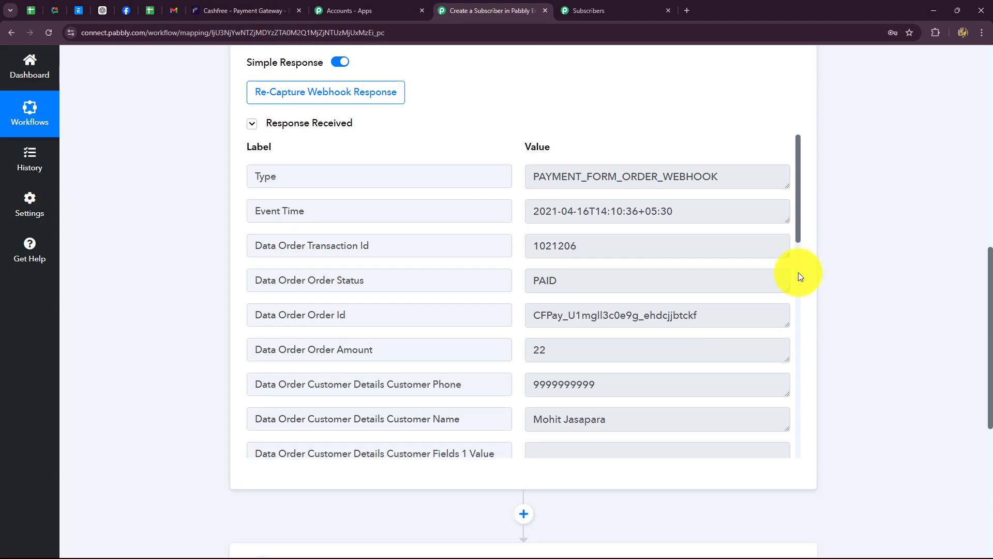
{"action": "scroll", "coordinate": [665, 344], "scroll_direction": "down", "scroll_amount": 3}
{"action": "scroll", "coordinate": [665, 347], "scroll_direction": "up", "scroll_amount": 3}
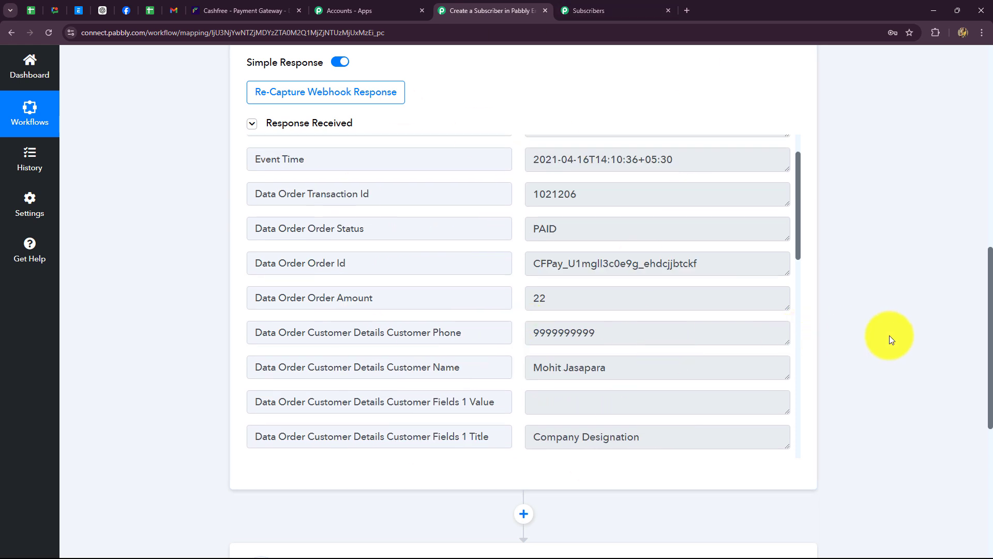
{"action": "scroll", "coordinate": [889, 335], "scroll_direction": "up", "scroll_amount": 5}
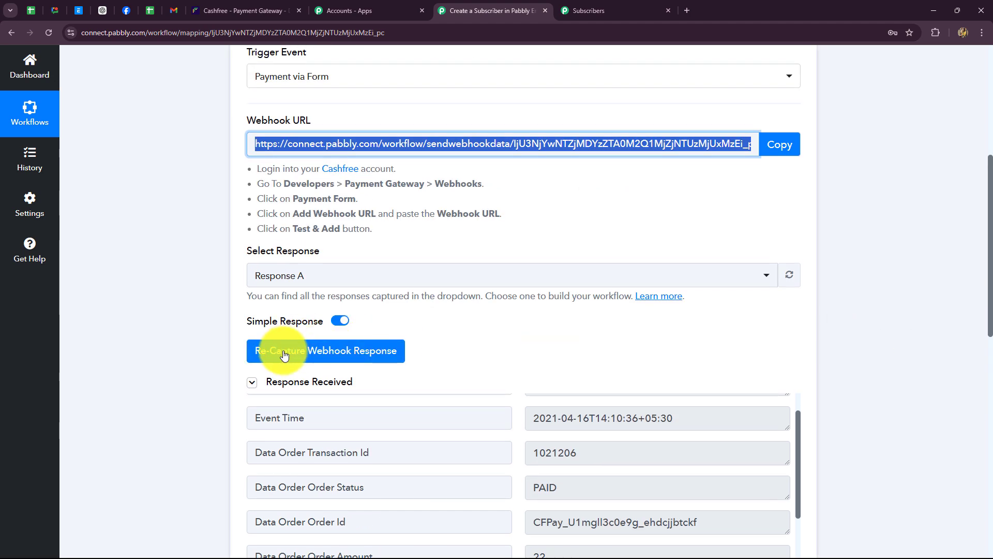
{"action": "left_click", "coordinate": [284, 355]}
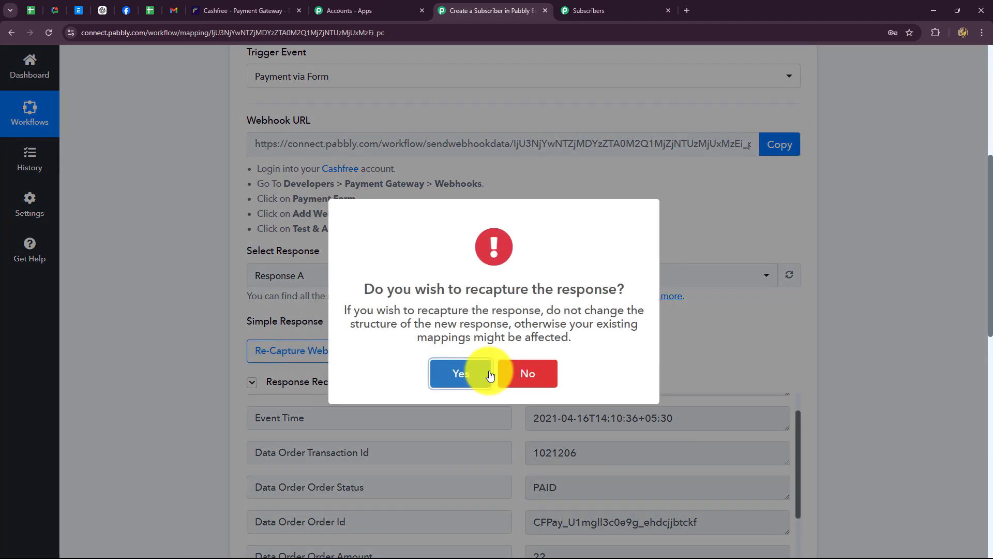
{"action": "left_click", "coordinate": [481, 373]}
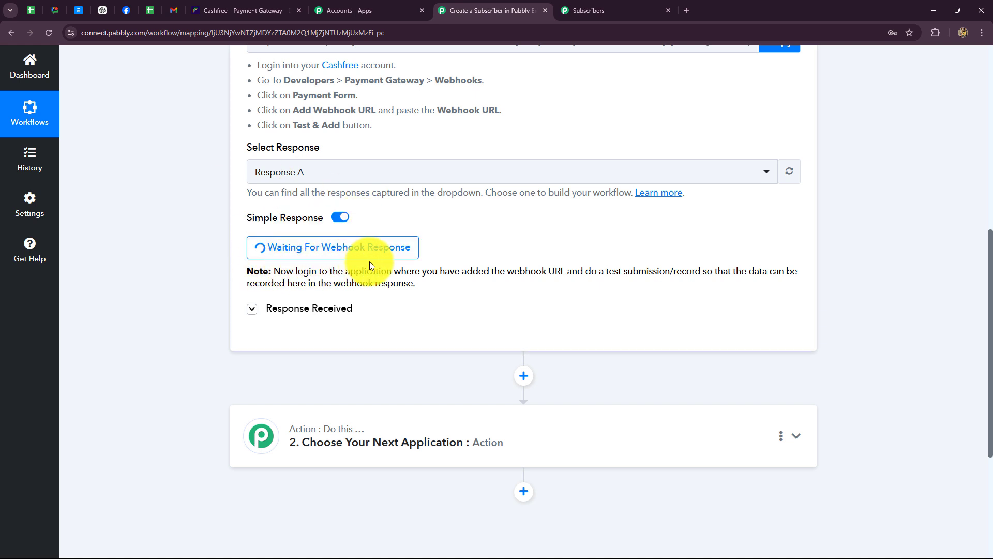
{"action": "left_click_drag", "start_coordinate": [283, 270], "coordinate": [439, 287]}
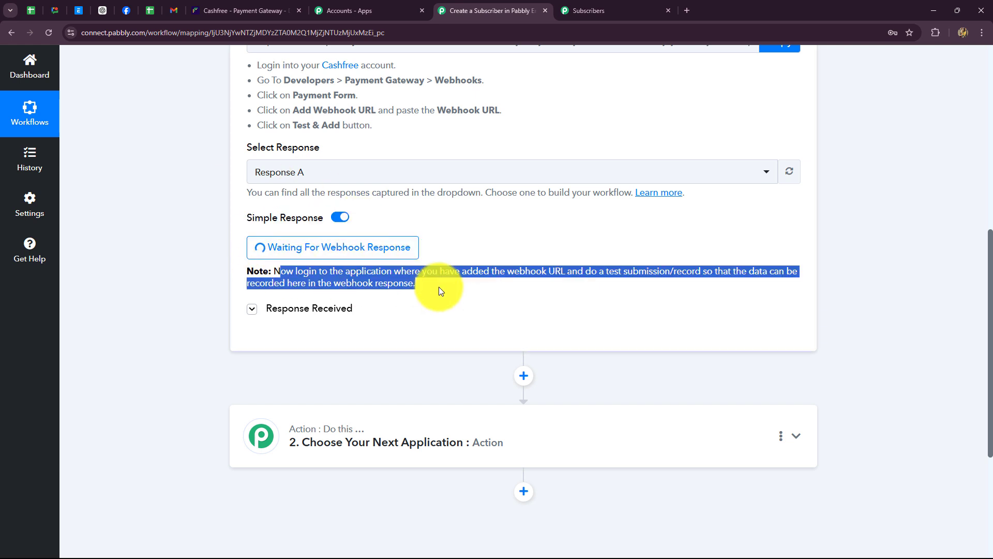
{"action": "left_click", "coordinate": [427, 309]}
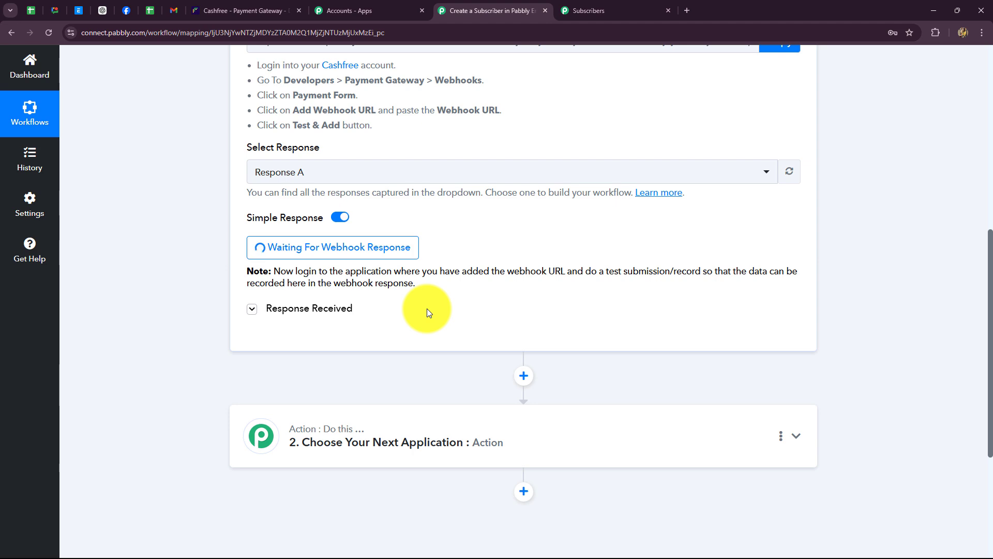
{"action": "scroll", "coordinate": [430, 308], "scroll_direction": "up", "scroll_amount": 5}
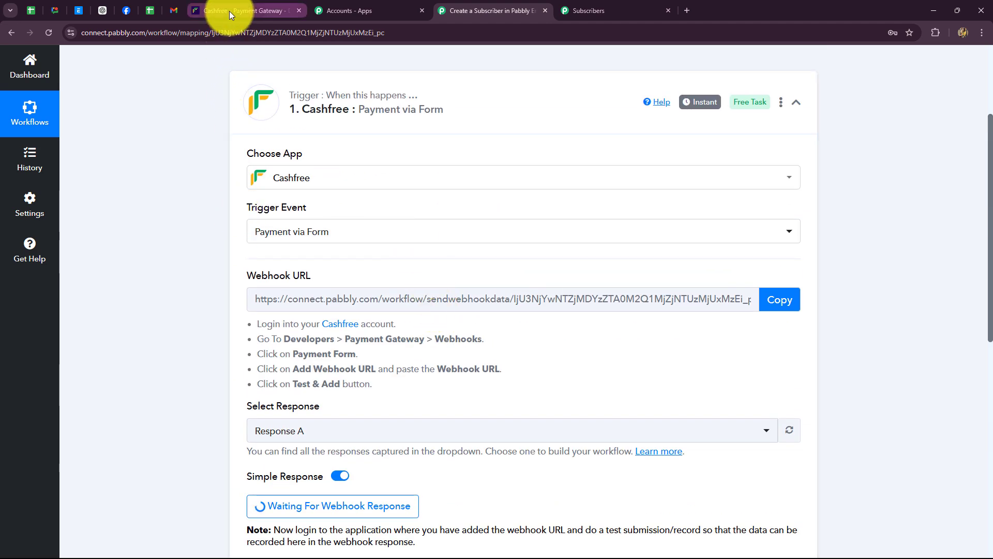
- Open the phpcoursenew form under Payment Forms > All and paste its public link into a new tab
{"action": "left_click", "coordinate": [229, 10]}
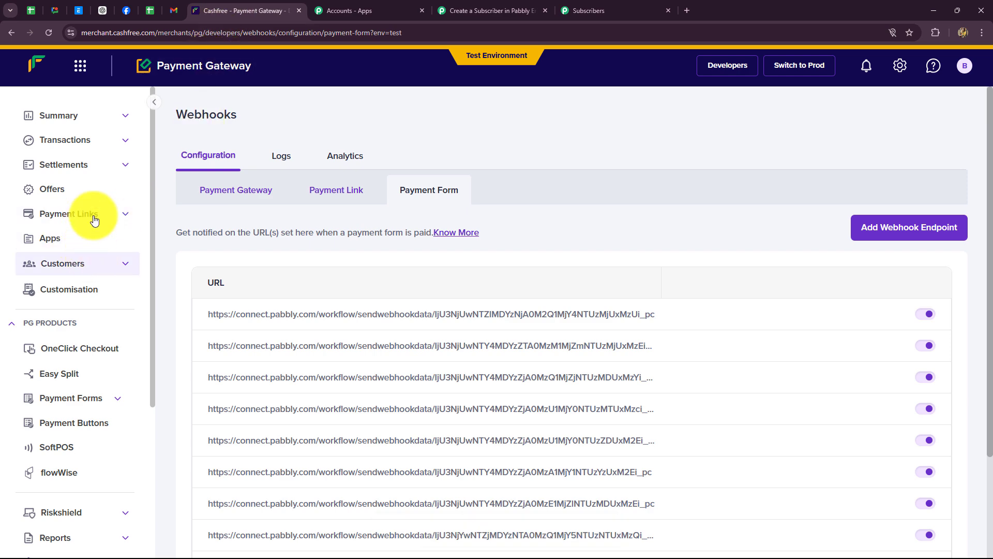
{"action": "left_click", "coordinate": [119, 398]}
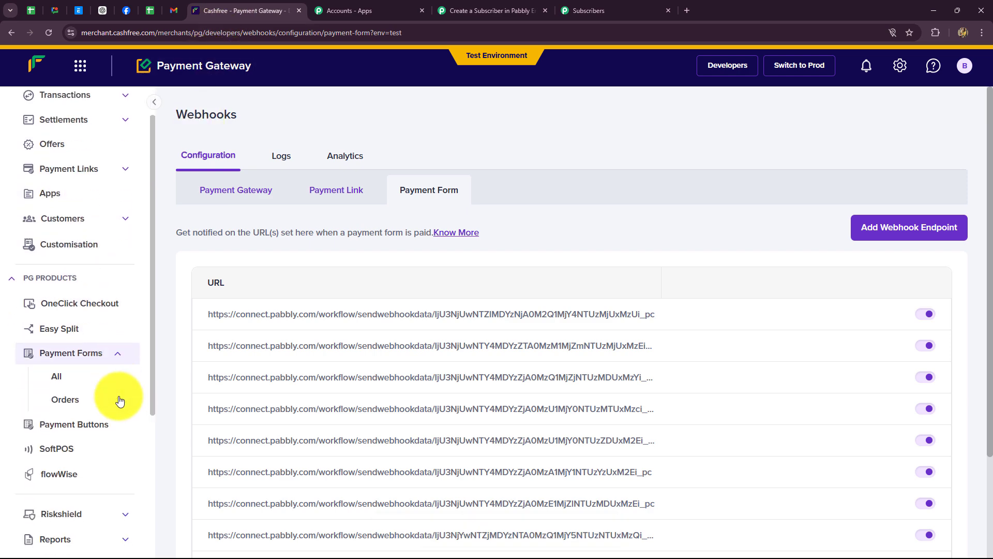
{"action": "scroll", "coordinate": [82, 336], "scroll_direction": "down", "scroll_amount": 2}
{"action": "left_click", "coordinate": [51, 265]}
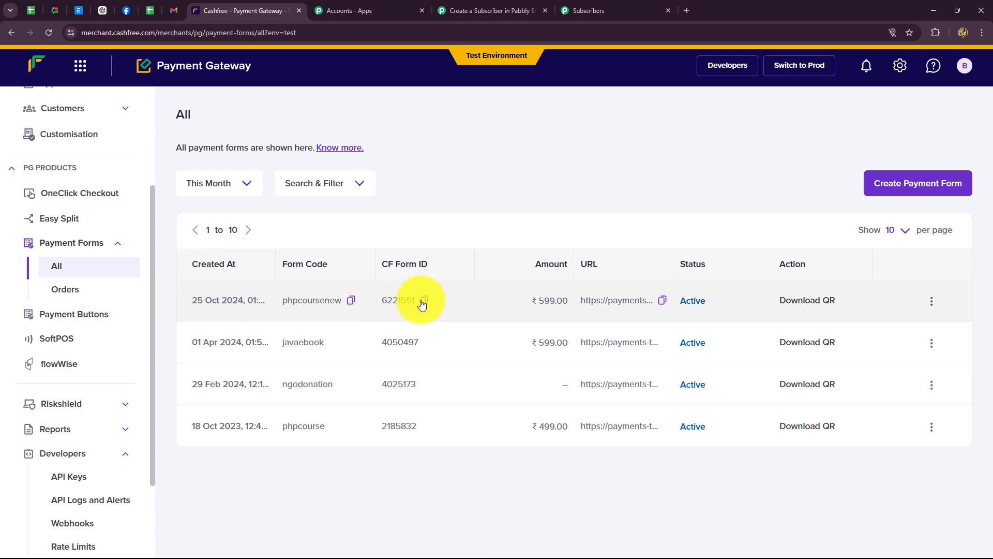
{"action": "left_click", "coordinate": [661, 301]}
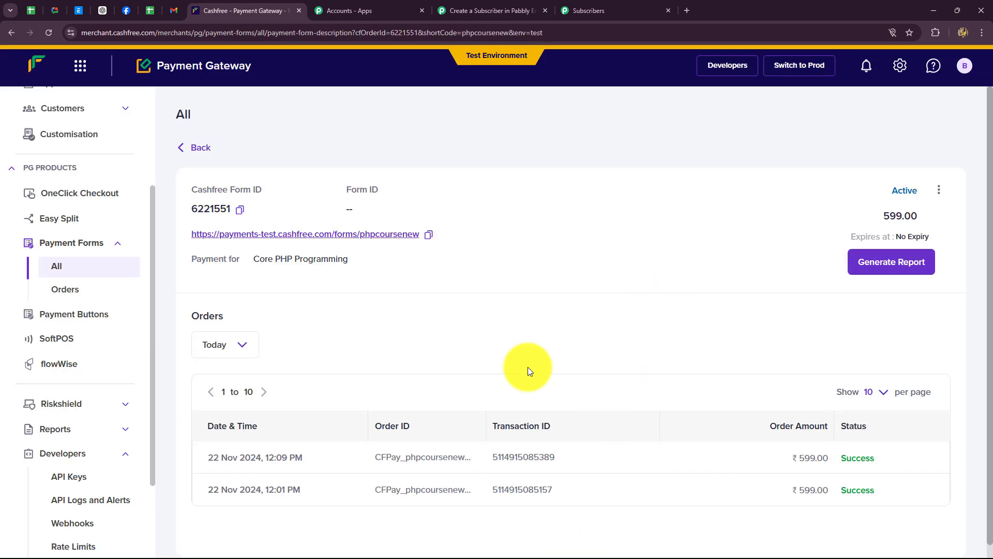
{"action": "left_click", "coordinate": [427, 235]}
{"action": "left_click", "coordinate": [688, 7]}
- Load the pasted ₹599 Core PHP Programming form link and enter the buyer's phone number, e-mail and name
{"action": "key", "text": "ctrl+v"}
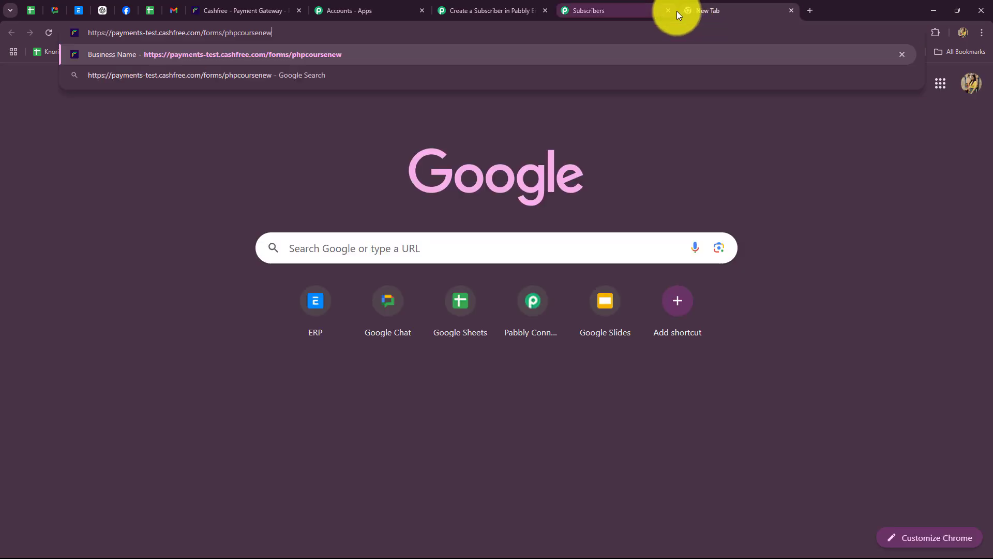
{"action": "key", "text": "Return"}
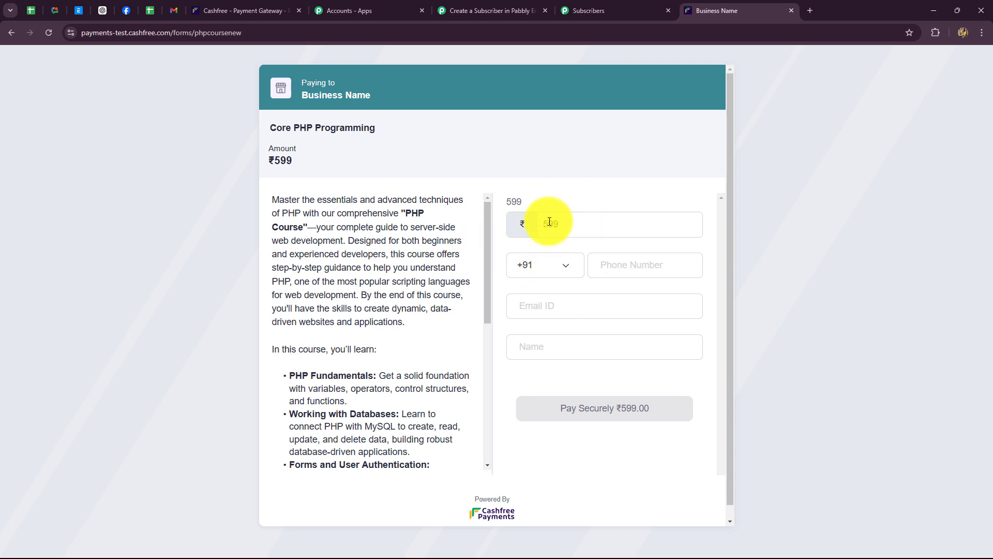
{"action": "left_click", "coordinate": [598, 267]}
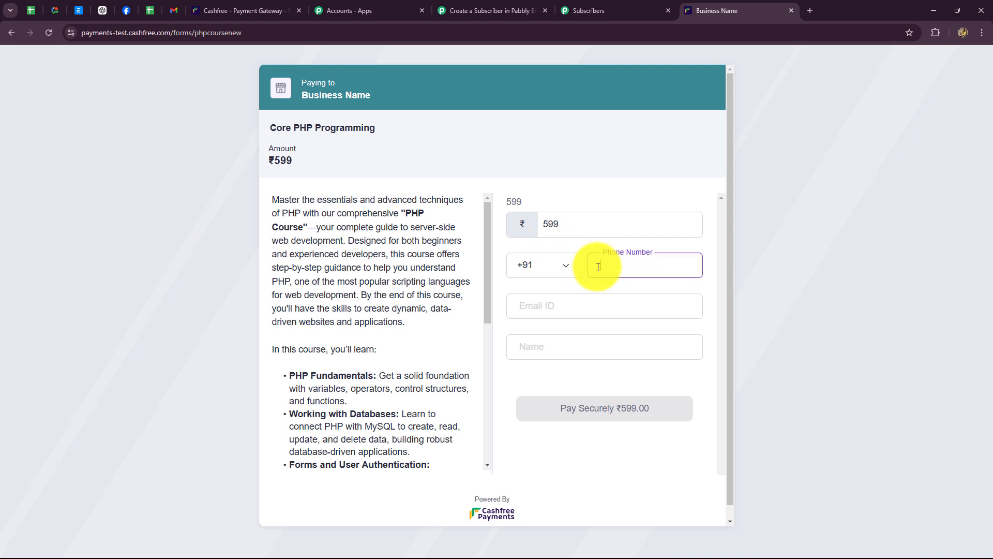
{"action": "type", "text": "9"}
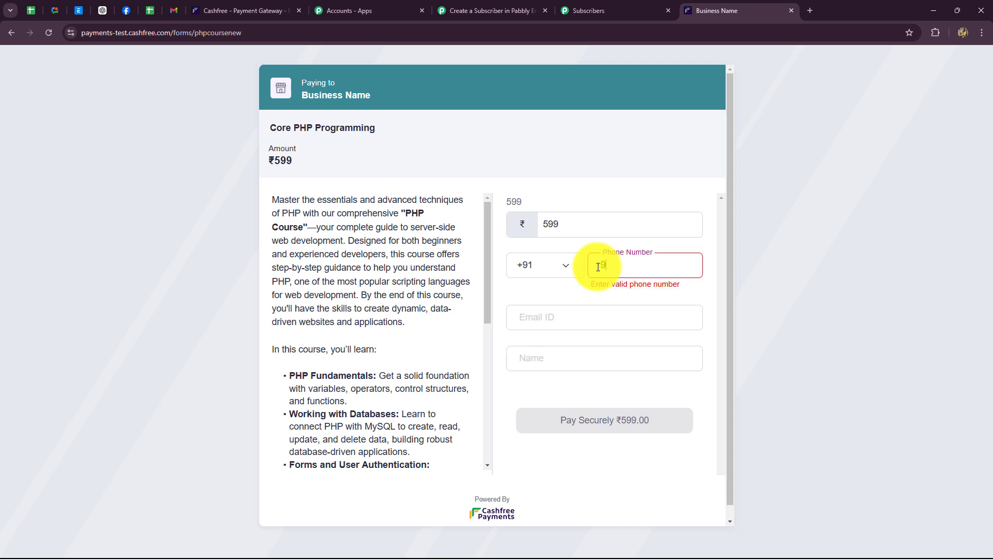
{"action": "type", "text": "595959595"}
{"action": "left_click", "coordinate": [573, 305]}
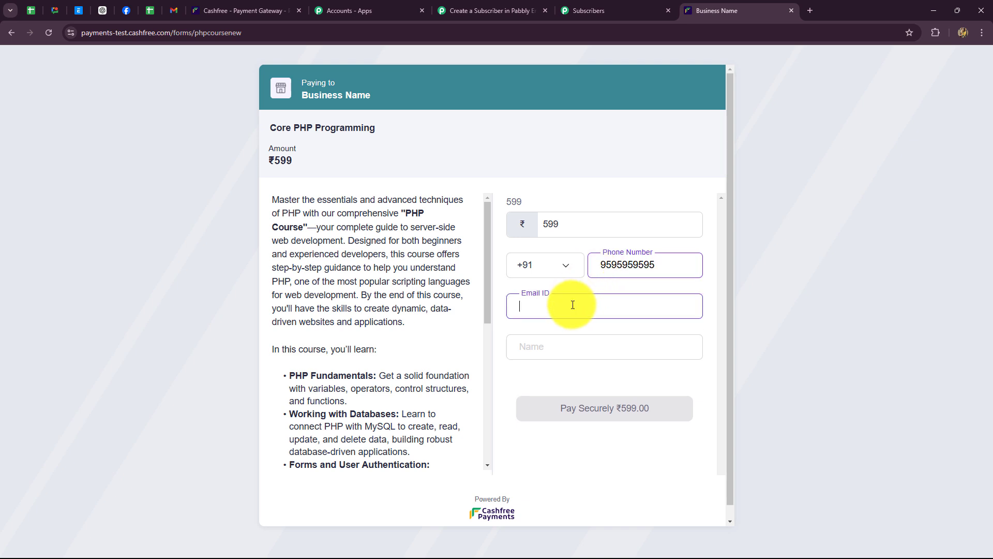
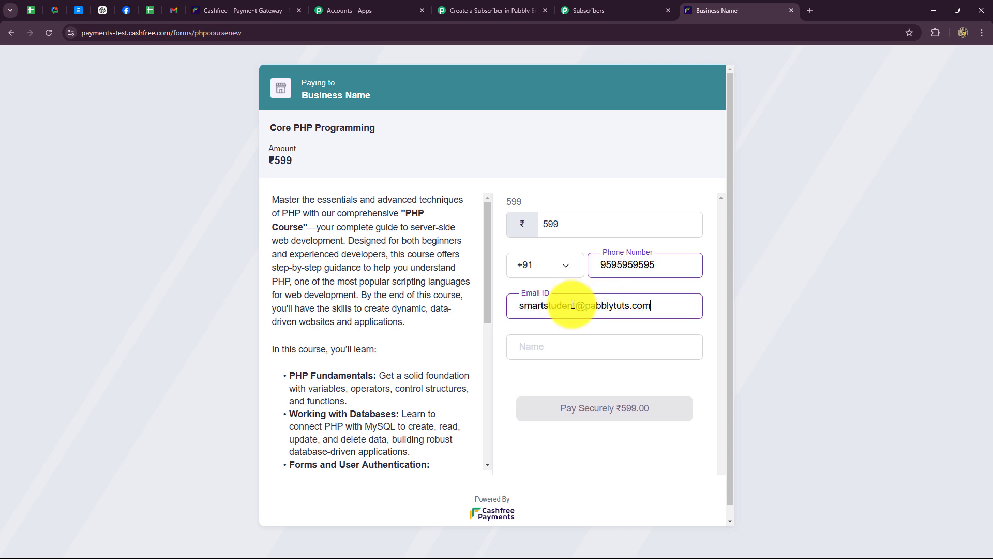
{"action": "left_click", "coordinate": [549, 345]}
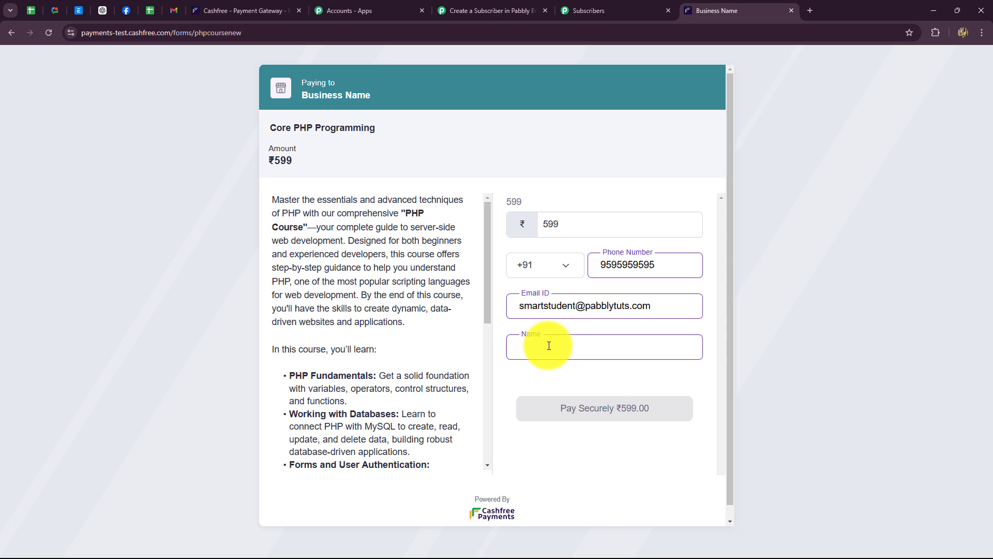
{"action": "type", "text": "s"}
{"action": "key", "text": "Caps_Lock"}
{"action": "key", "text": "BackSpace"}
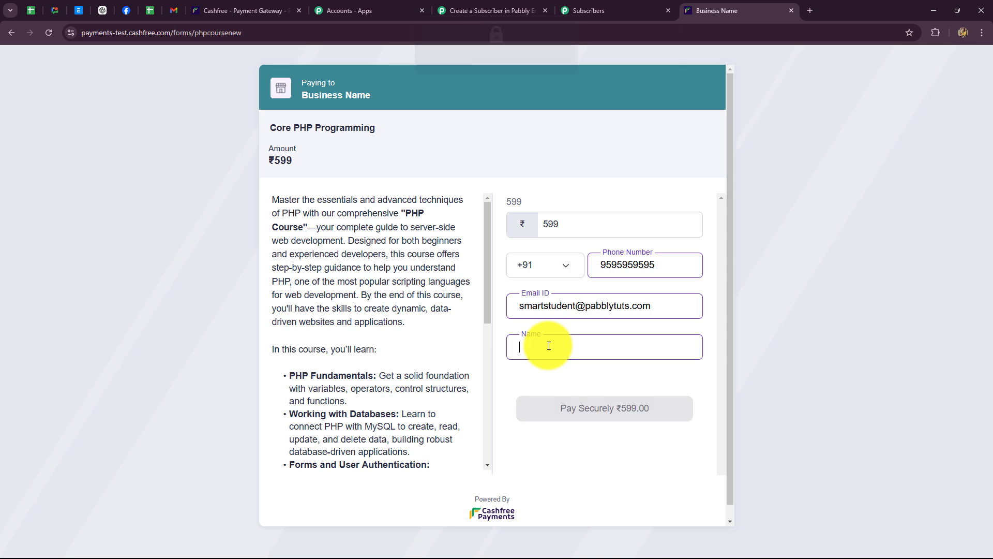
{"action": "type", "text": "S"}
{"action": "key", "text": "Caps_Lock"}
- Finish the payer's name, submit the form, and choose Card as the checkout payment method
{"action": "type", "text": "mart Student"}
{"action": "left_click", "coordinate": [580, 408]}
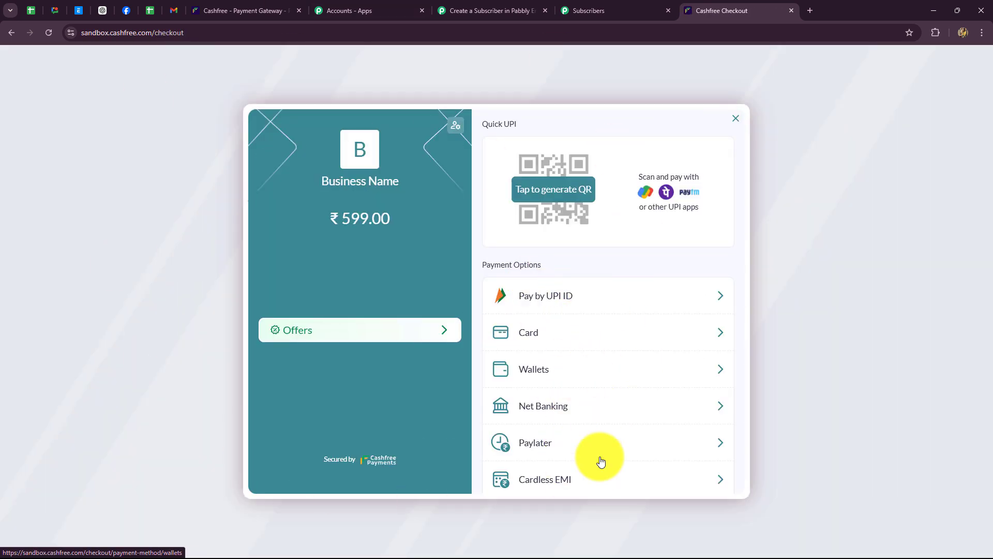
{"action": "scroll", "coordinate": [594, 418], "scroll_direction": "down", "scroll_amount": 1}
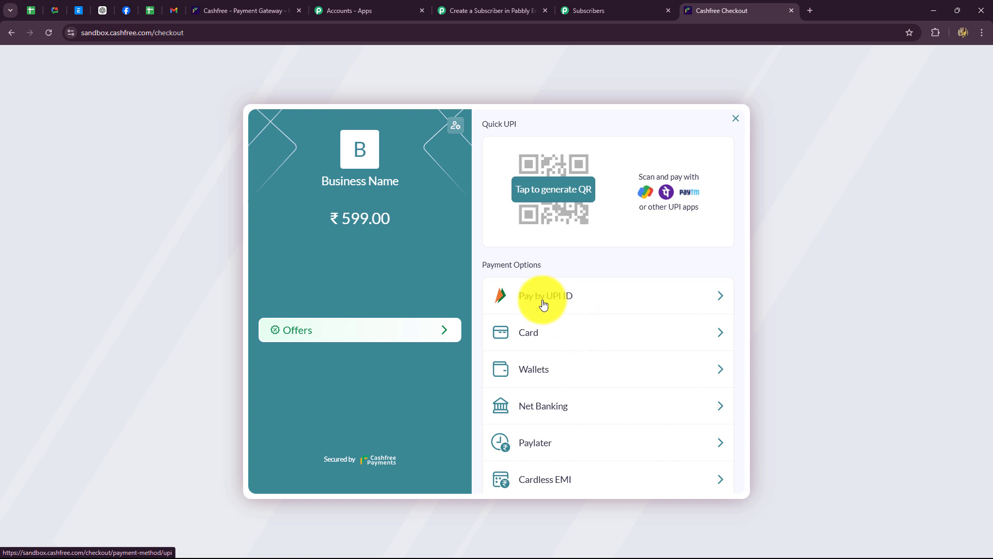
{"action": "left_click", "coordinate": [536, 335]}
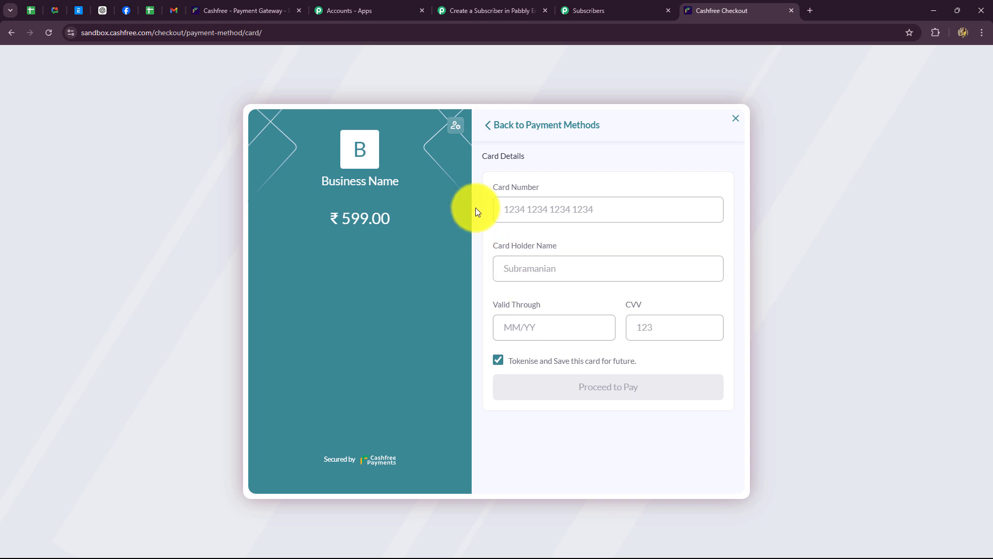
- Enter the cardholder name, expiry 03/26 and the CVV, then pay and enter the OTP
{"action": "left_click", "coordinate": [530, 215]}
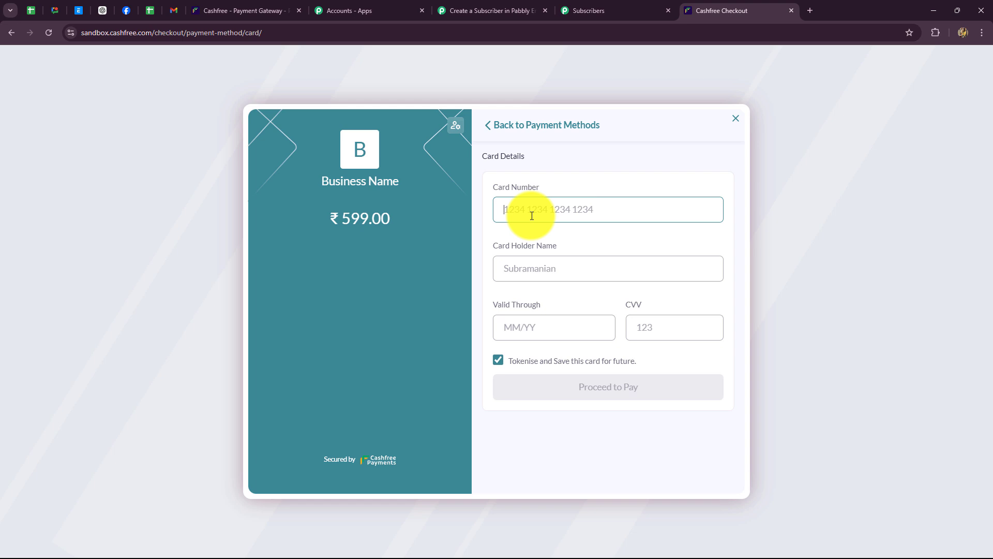
{"action": "left_click", "coordinate": [504, 270]}
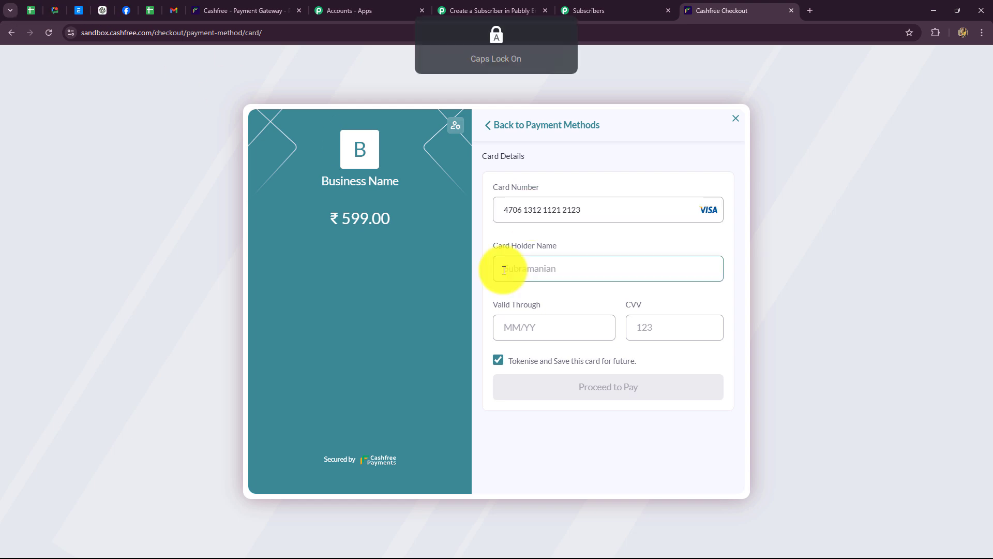
{"action": "type", "text": "Smart Student"}
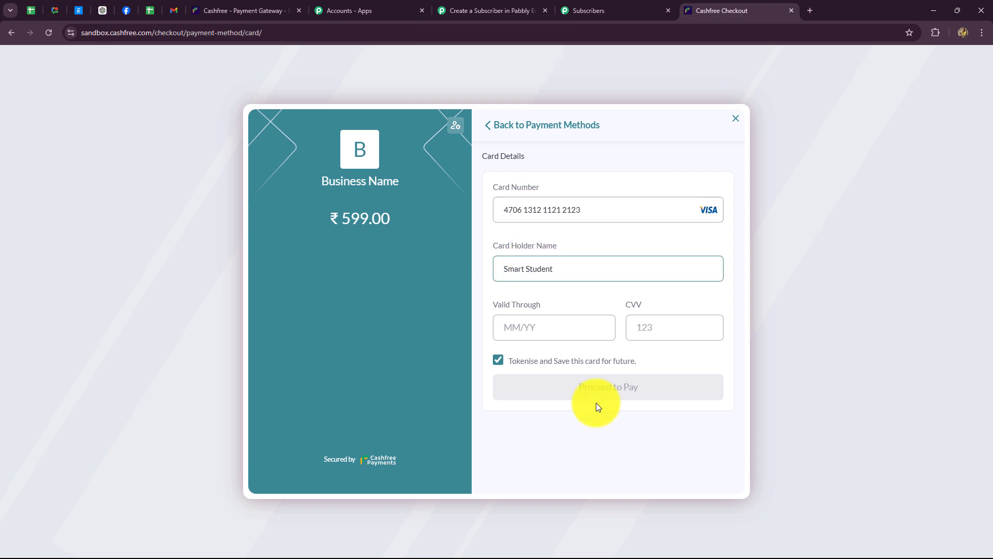
{"action": "left_click", "coordinate": [558, 326]}
{"action": "type", "text": "03"}
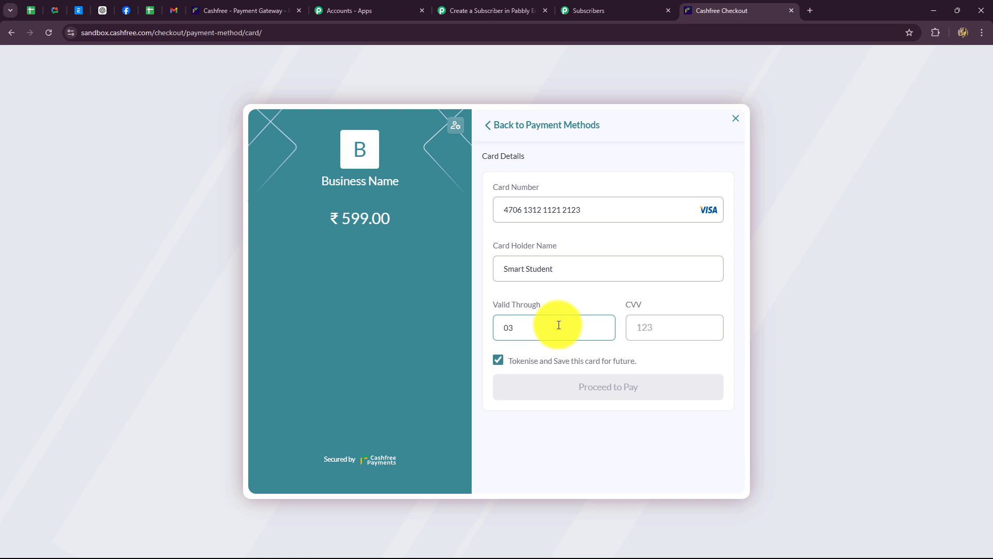
{"action": "type", "text": "/26"}
{"action": "left_click", "coordinate": [665, 327]}
{"action": "type", "text": "123"}
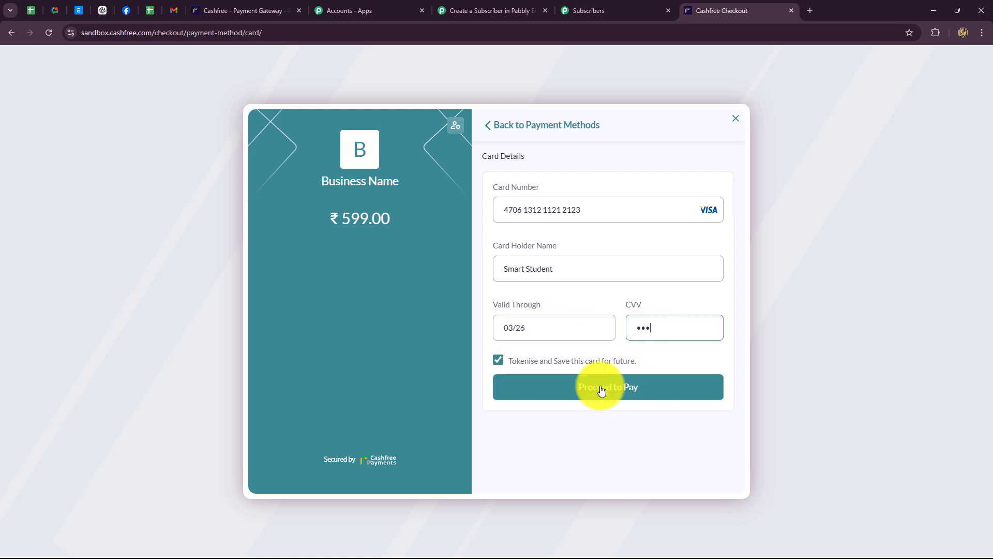
{"action": "left_click", "coordinate": [599, 390]}
{"action": "left_click", "coordinate": [518, 280]}
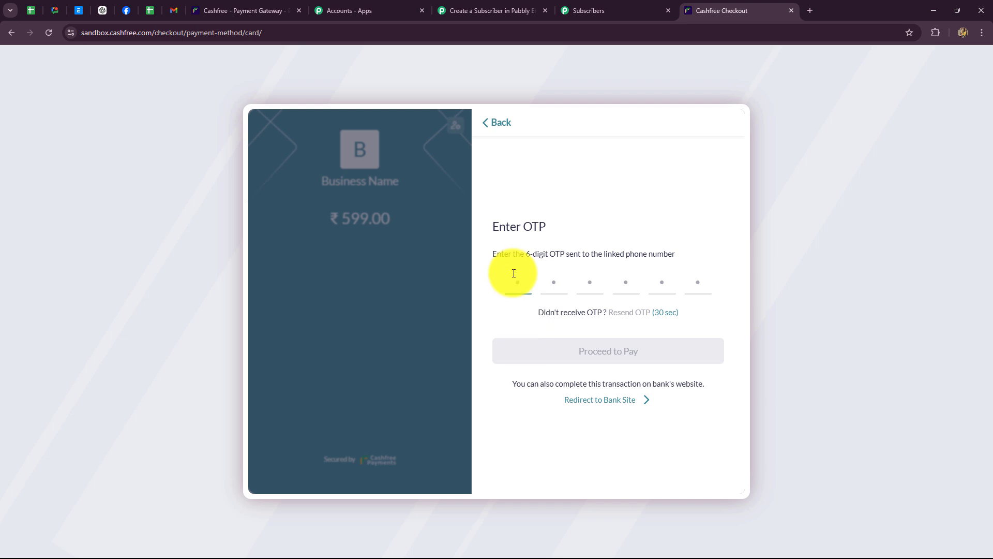
{"action": "type", "text": "111000"}
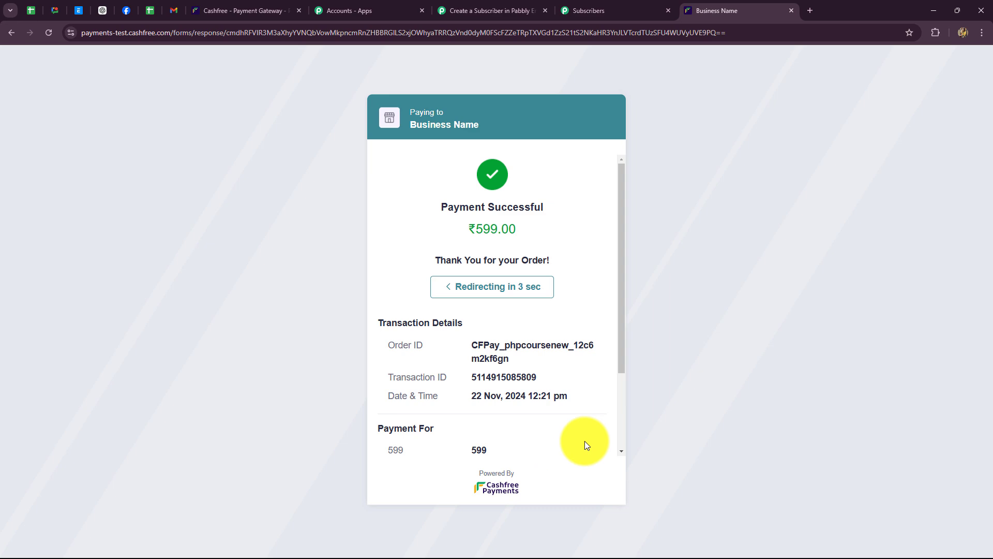
- Back in the Pabbly Connect workflow, scroll the Cashfree response and highlight its Type value
{"action": "left_click", "coordinate": [486, 10]}
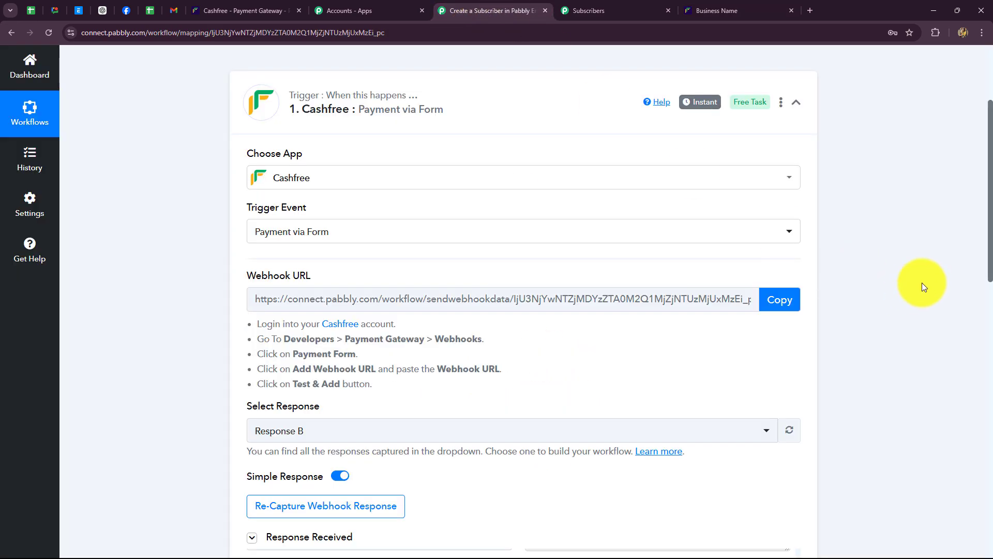
{"action": "scroll", "coordinate": [922, 282], "scroll_direction": "down", "scroll_amount": 5}
{"action": "scroll", "coordinate": [922, 283], "scroll_direction": "down", "scroll_amount": 3}
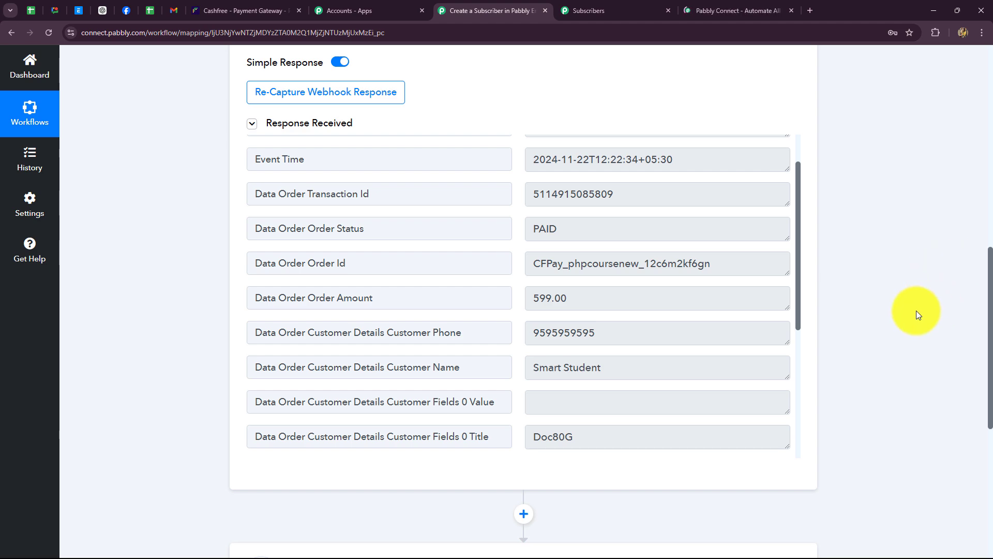
{"action": "scroll", "coordinate": [939, 388], "scroll_direction": "up", "scroll_amount": 1}
{"action": "scroll", "coordinate": [939, 388], "scroll_direction": "up", "scroll_amount": 5}
{"action": "scroll", "coordinate": [939, 388], "scroll_direction": "down", "scroll_amount": 4}
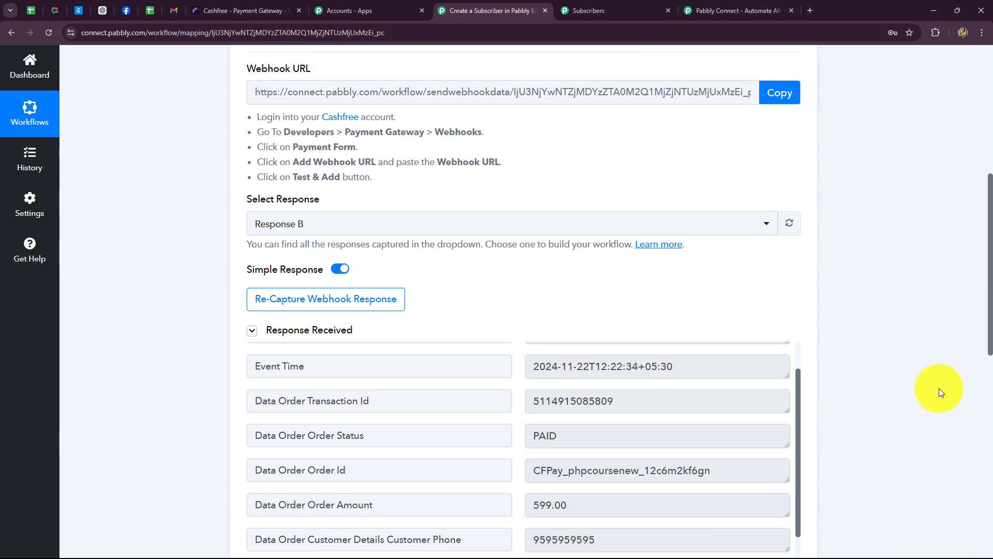
{"action": "scroll", "coordinate": [752, 411], "scroll_direction": "up", "scroll_amount": 1}
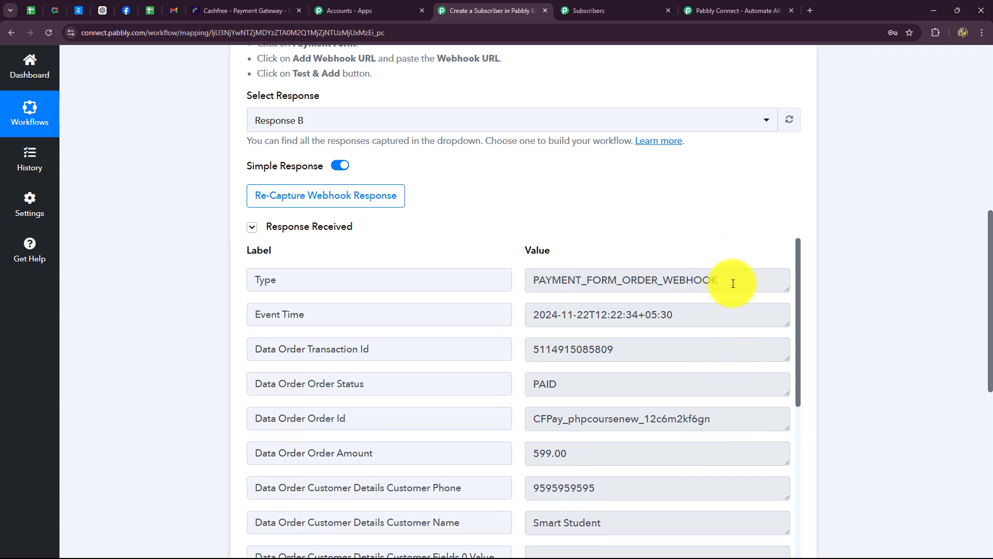
{"action": "left_click_drag", "start_coordinate": [730, 281], "coordinate": [525, 317]}
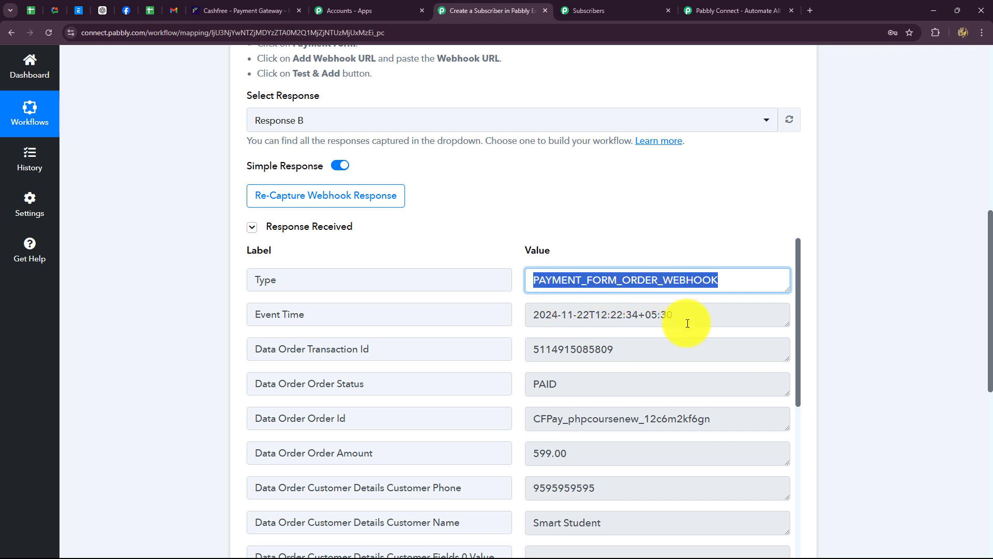
- Highlight the captured Event Time, transaction id, order status PAID and order id
{"action": "scroll", "coordinate": [690, 325], "scroll_direction": "down", "scroll_amount": 2}
{"action": "scroll", "coordinate": [688, 310], "scroll_direction": "up", "scroll_amount": 3}
{"action": "left_click_drag", "start_coordinate": [678, 317], "coordinate": [521, 339]}
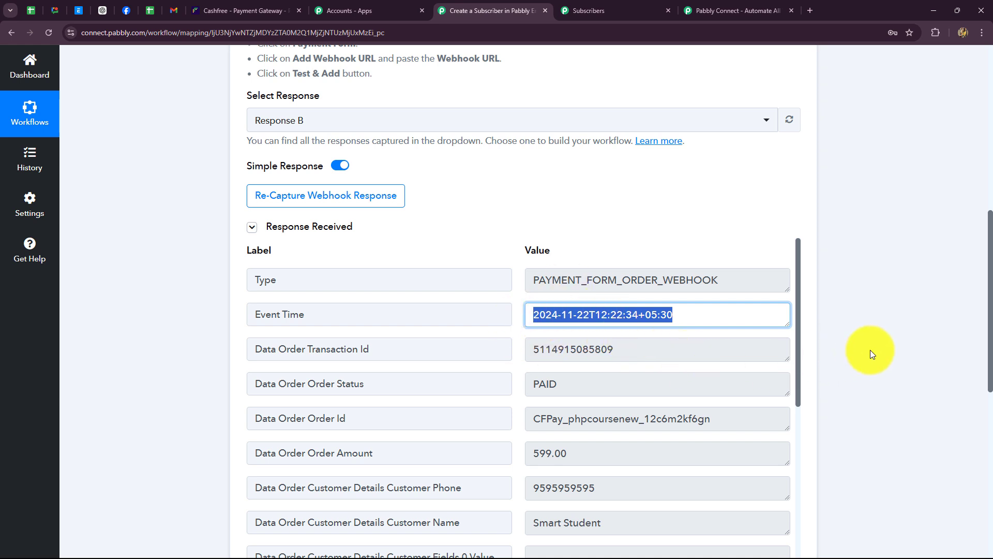
{"action": "scroll", "coordinate": [871, 350], "scroll_direction": "down", "scroll_amount": 2}
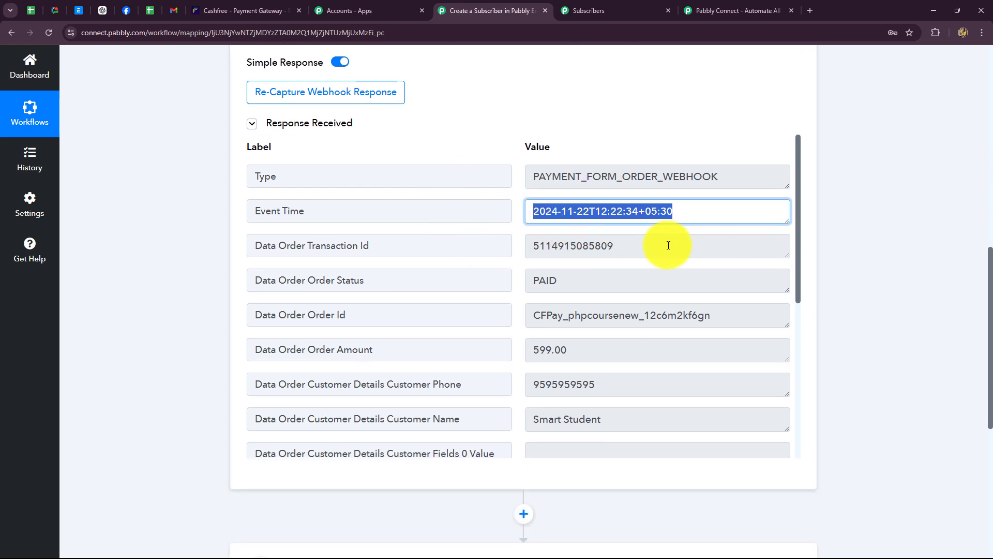
{"action": "left_click_drag", "start_coordinate": [658, 247], "coordinate": [492, 261]}
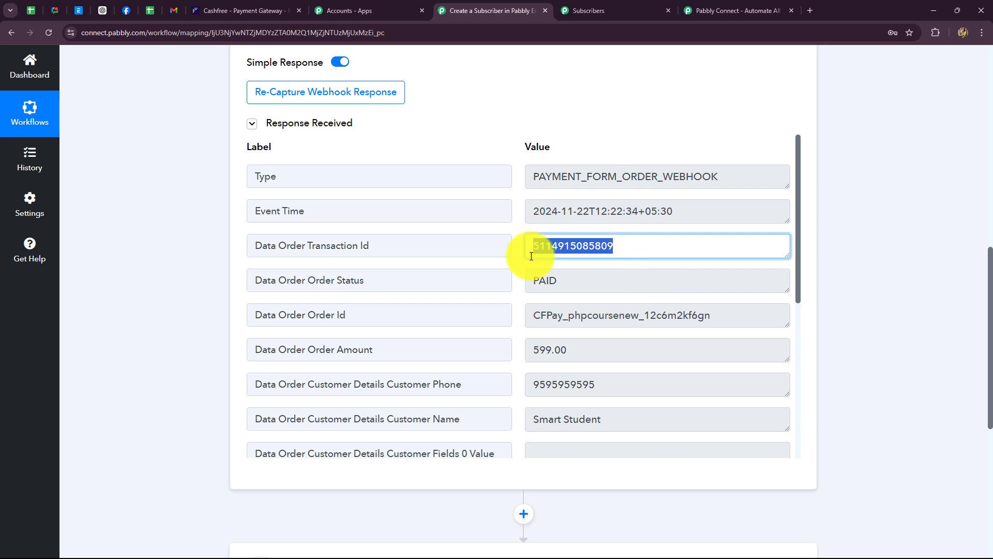
{"action": "left_click_drag", "start_coordinate": [582, 286], "coordinate": [532, 286]}
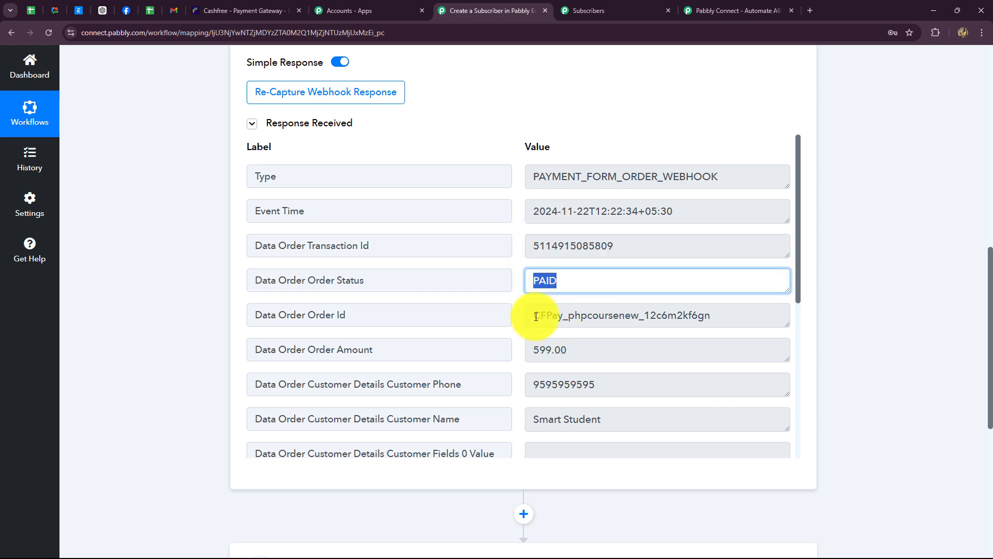
{"action": "left_click_drag", "start_coordinate": [533, 316], "coordinate": [736, 324]}
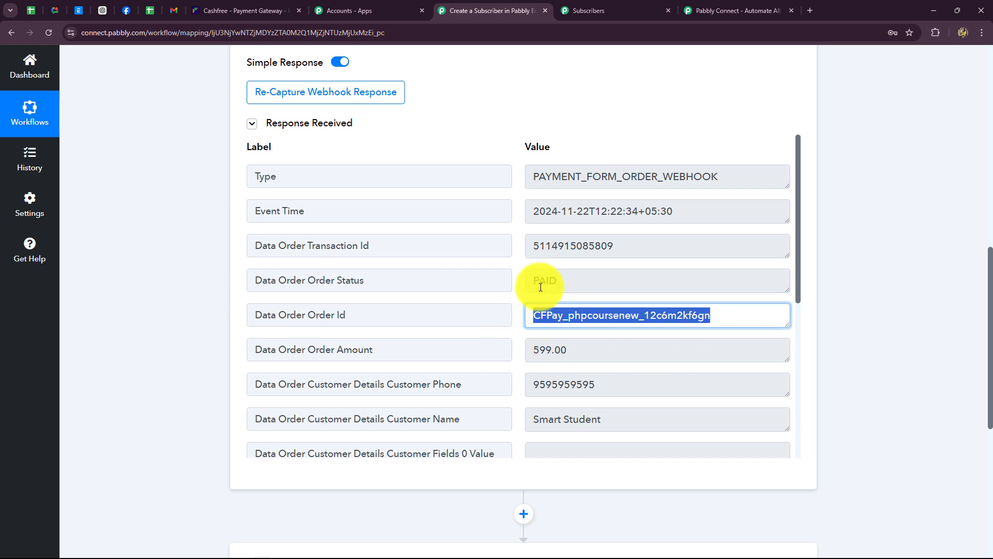
- Highlight the order amount 599.00, customer phone, customer name and remaining customer fields
{"action": "scroll", "coordinate": [566, 370], "scroll_direction": "down", "scroll_amount": 1}
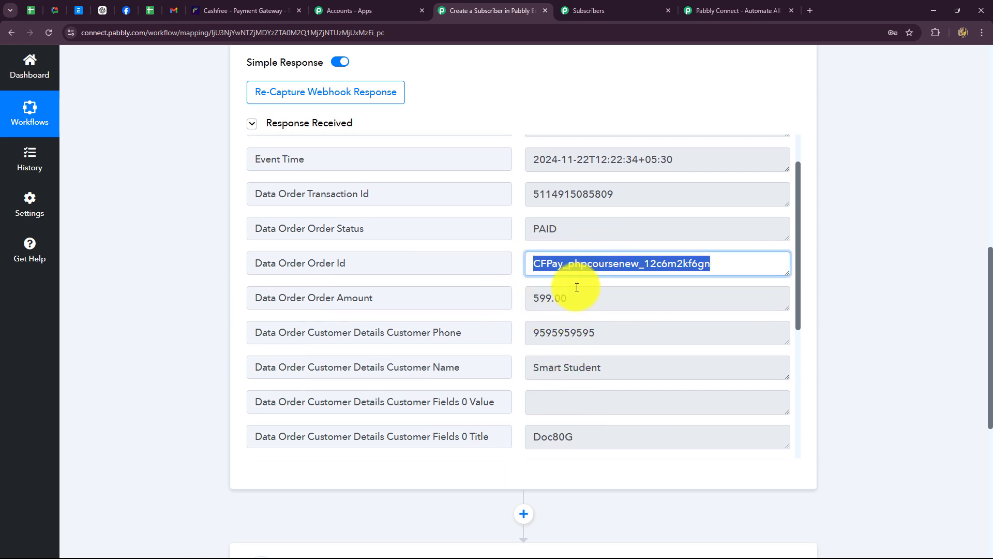
{"action": "left_click_drag", "start_coordinate": [535, 298], "coordinate": [572, 304]}
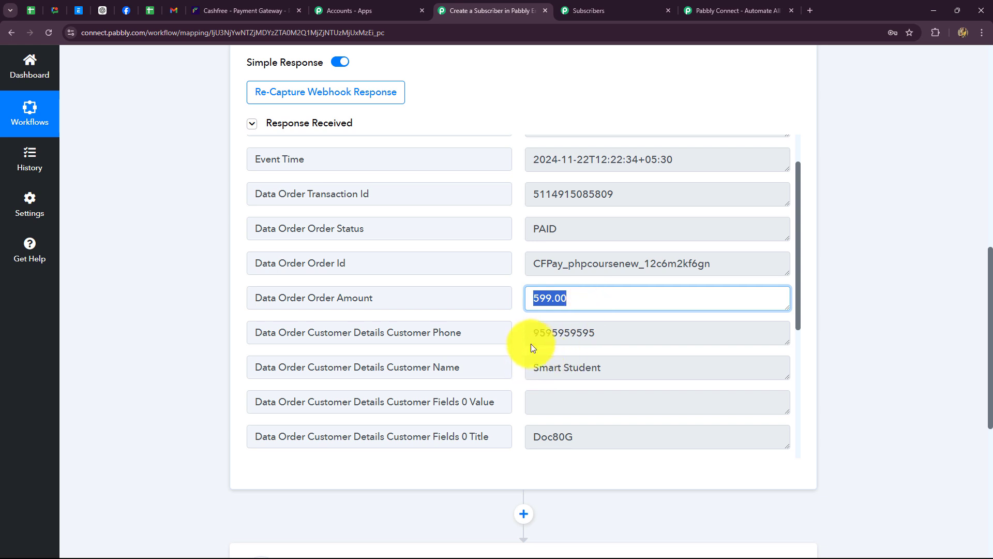
{"action": "left_click_drag", "start_coordinate": [529, 334], "coordinate": [627, 358]}
{"action": "scroll", "coordinate": [626, 358], "scroll_direction": "down", "scroll_amount": 3}
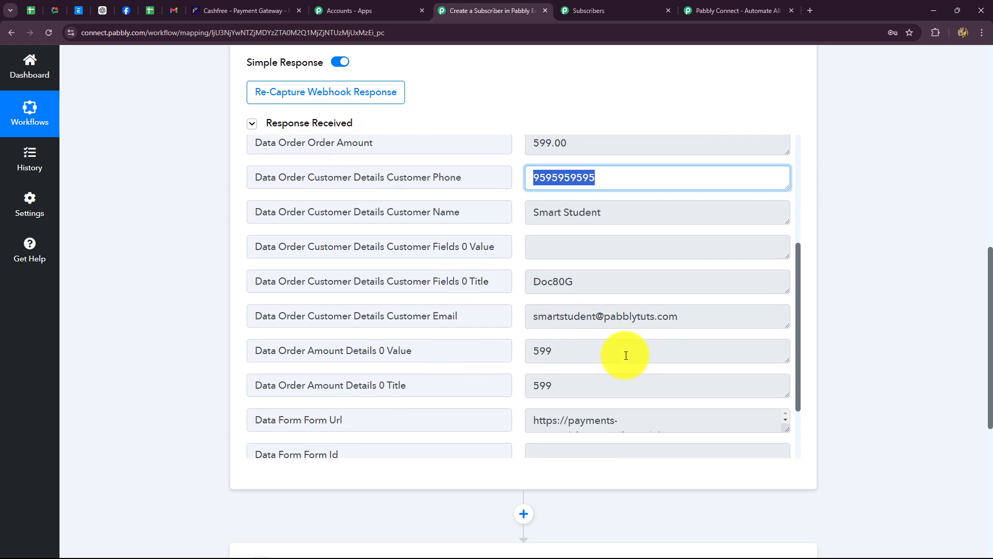
{"action": "left_click_drag", "start_coordinate": [614, 211], "coordinate": [508, 228]}
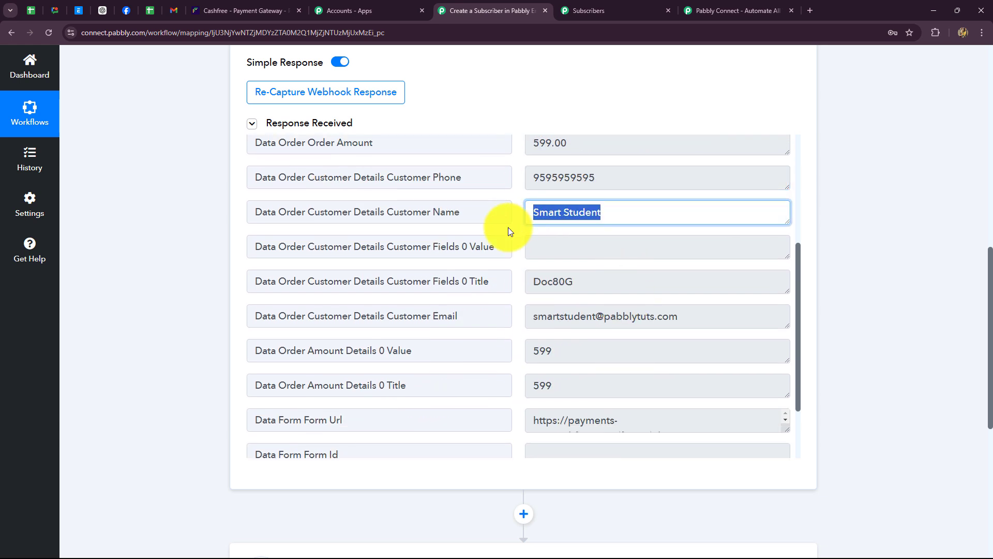
{"action": "left_click", "coordinate": [518, 256]}
{"action": "left_click_drag", "start_coordinate": [684, 316], "coordinate": [492, 322]}
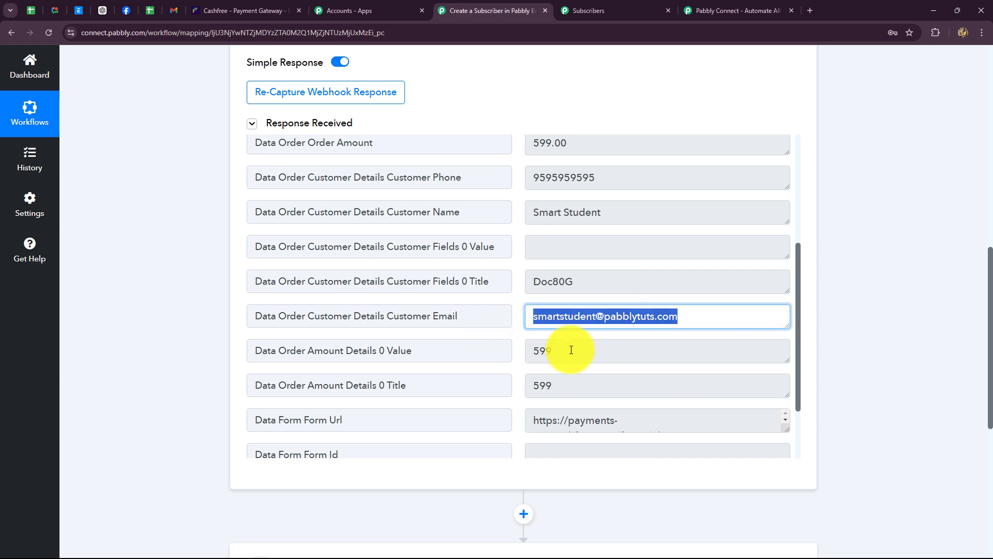
{"action": "scroll", "coordinate": [569, 346], "scroll_direction": "down", "scroll_amount": 2}
{"action": "scroll", "coordinate": [572, 336], "scroll_direction": "down", "scroll_amount": 2}
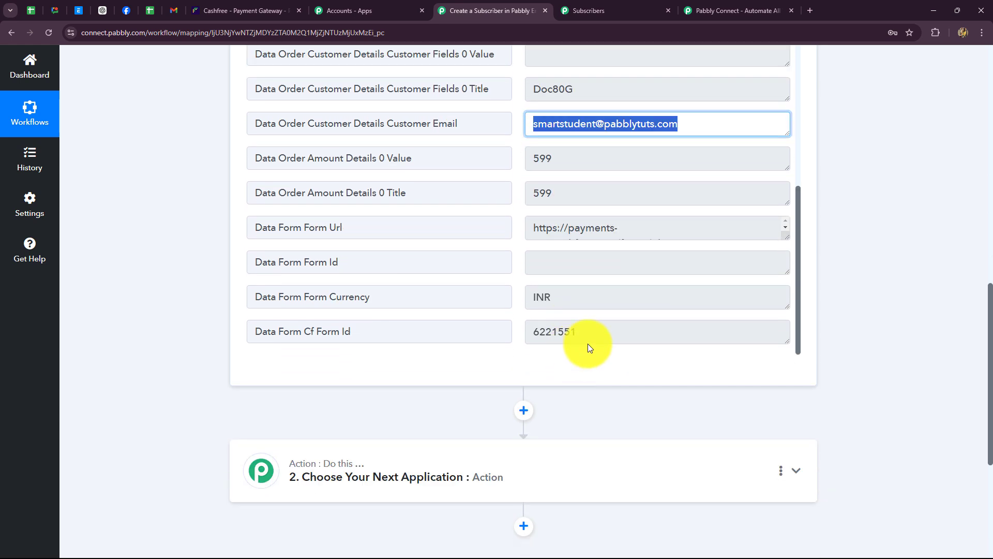
{"action": "left_click_drag", "start_coordinate": [602, 334], "coordinate": [486, 336]}
{"action": "scroll", "coordinate": [850, 377], "scroll_direction": "up", "scroll_amount": 8}
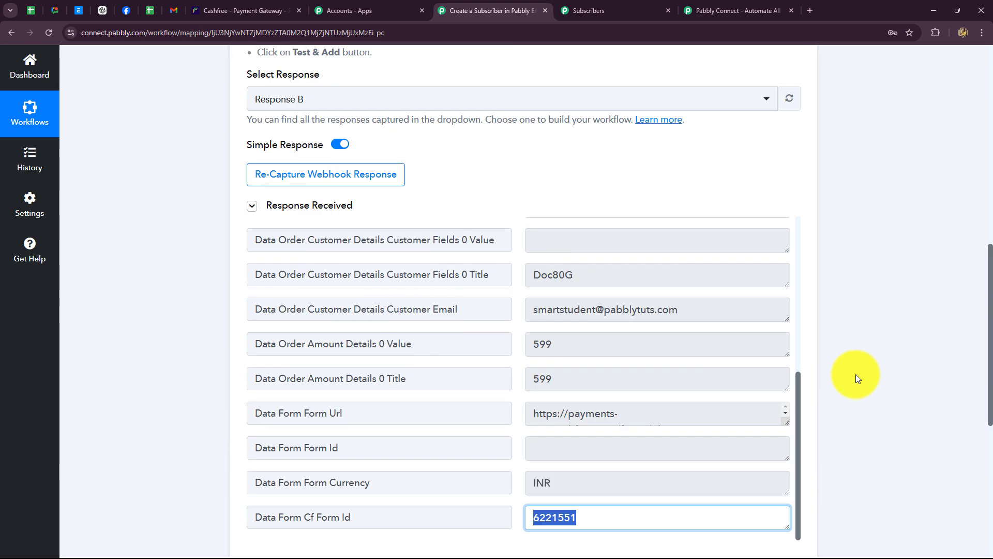
{"action": "scroll", "coordinate": [857, 374], "scroll_direction": "up", "scroll_amount": 5}
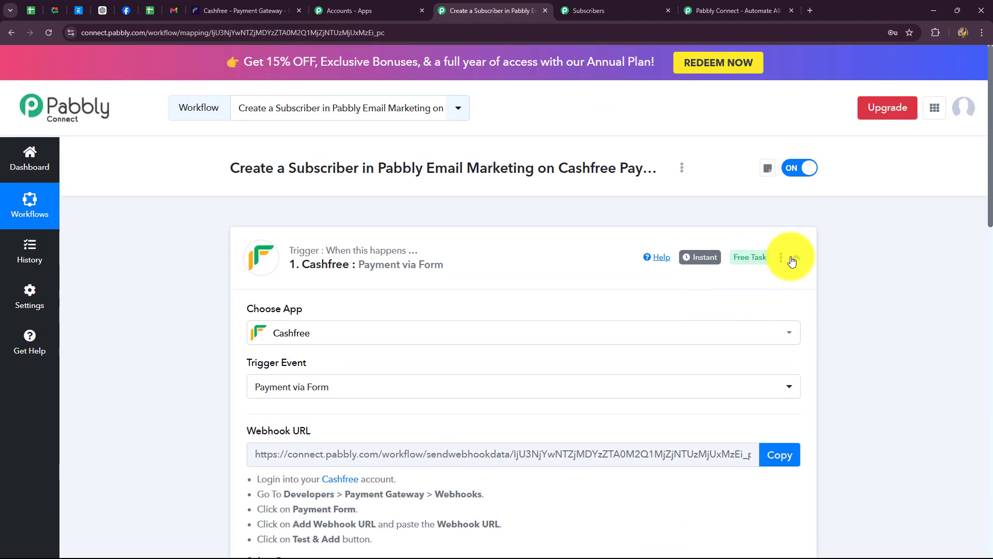
- Collapse the Cashfree trigger step and briefly check the Email Marketing subscriber list
{"action": "left_click", "coordinate": [795, 257]}
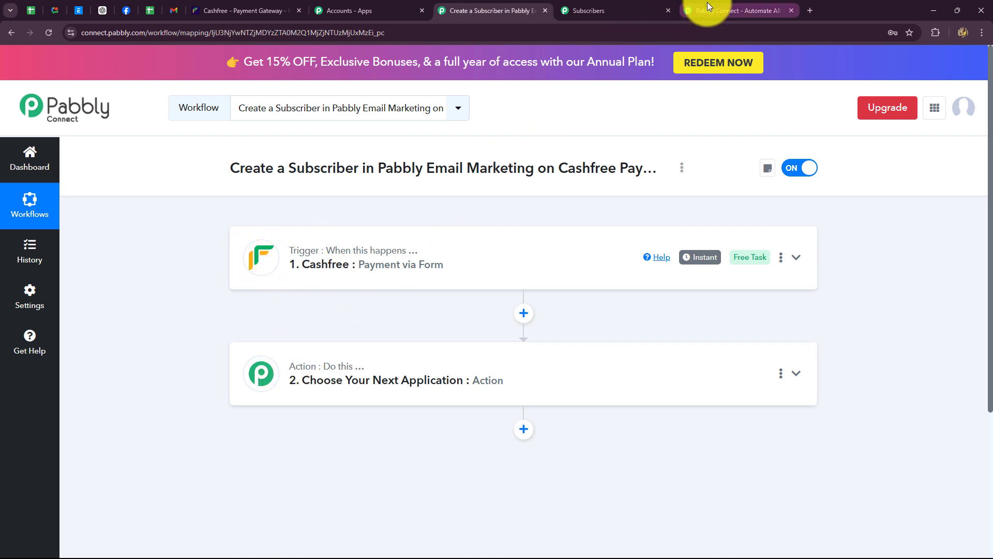
{"action": "left_click", "coordinate": [628, 11]}
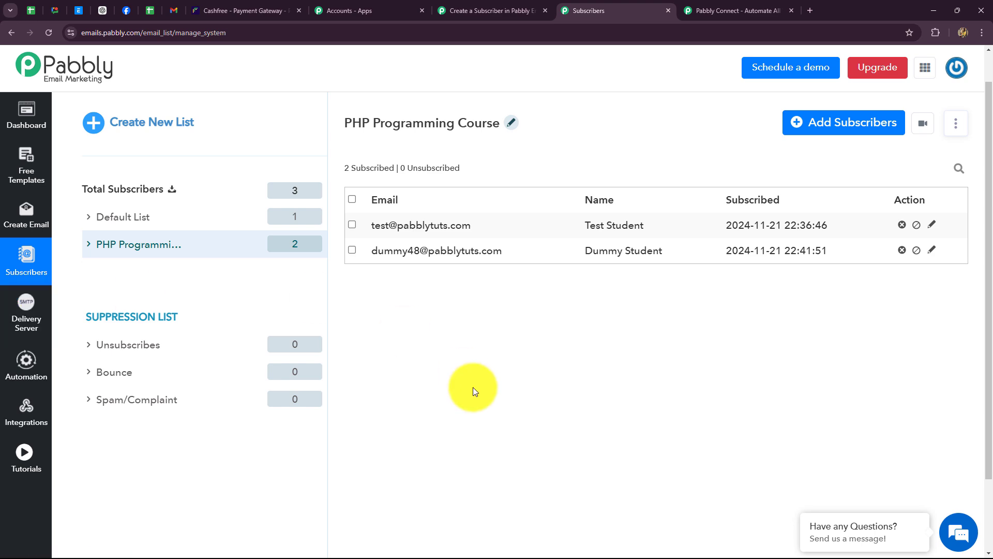
{"action": "left_click", "coordinate": [473, 9]}
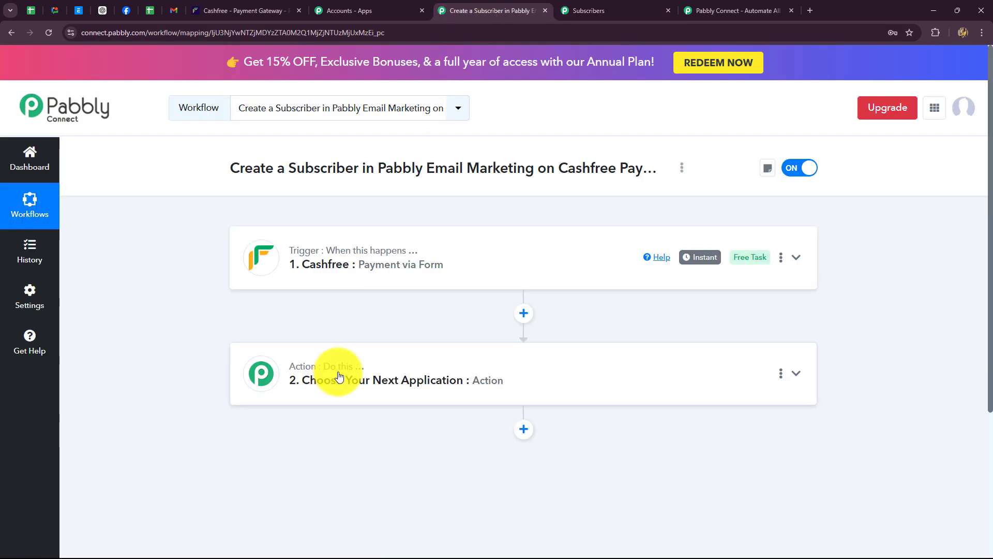
- Set the second step's app to Pabbly Email Marketing (searched 'Pa') with the Add Subscribers event
{"action": "left_click", "coordinate": [352, 369]}
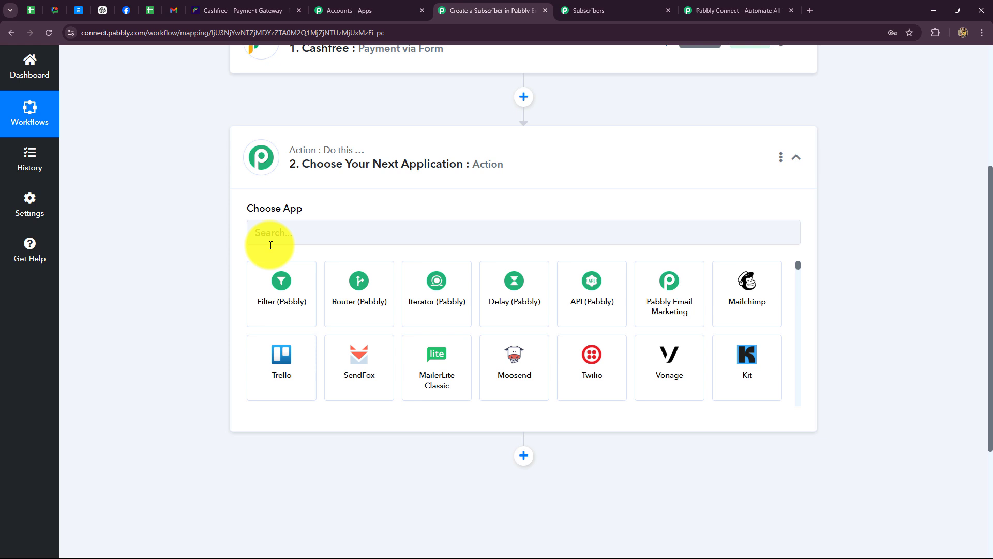
{"action": "left_click", "coordinate": [274, 241]}
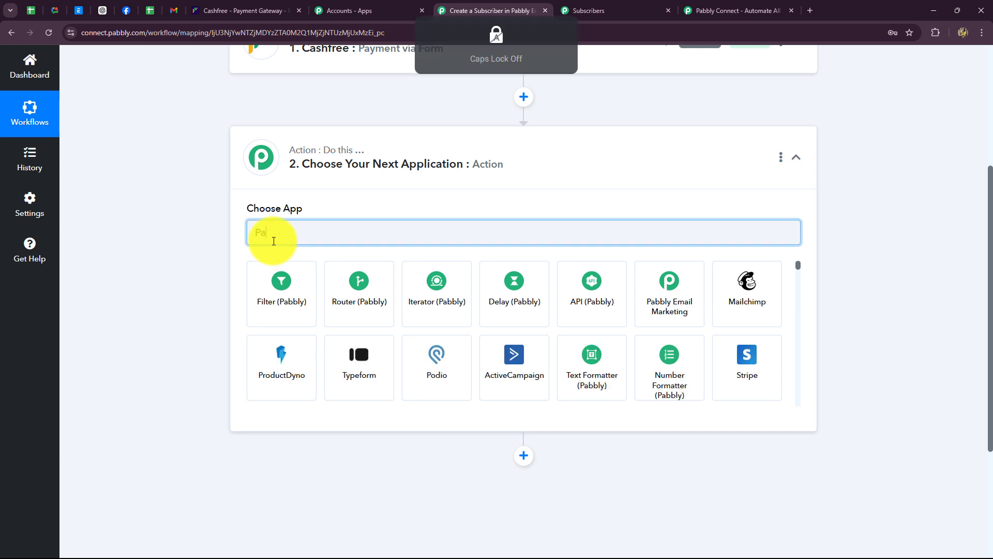
{"action": "type", "text": "Pa"}
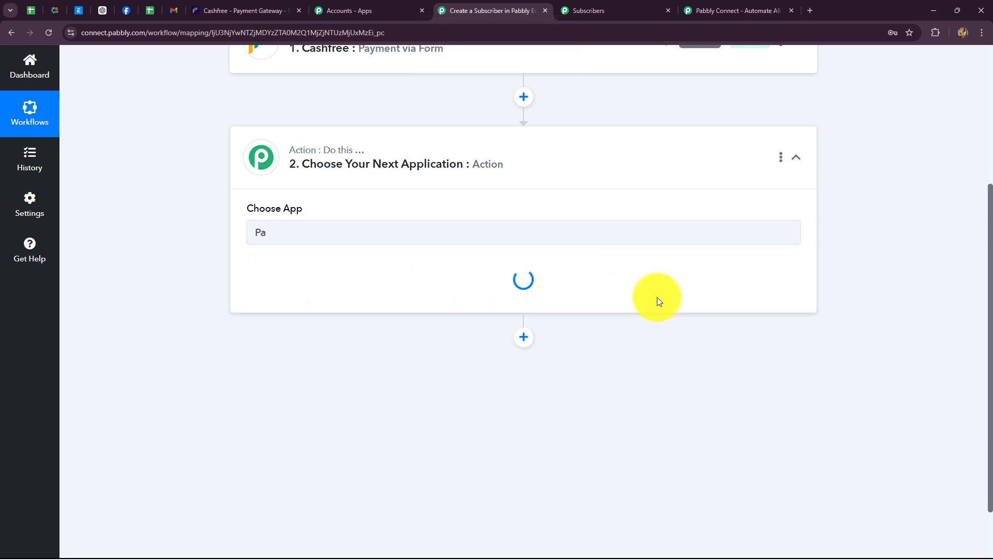
{"action": "left_click", "coordinate": [376, 305]}
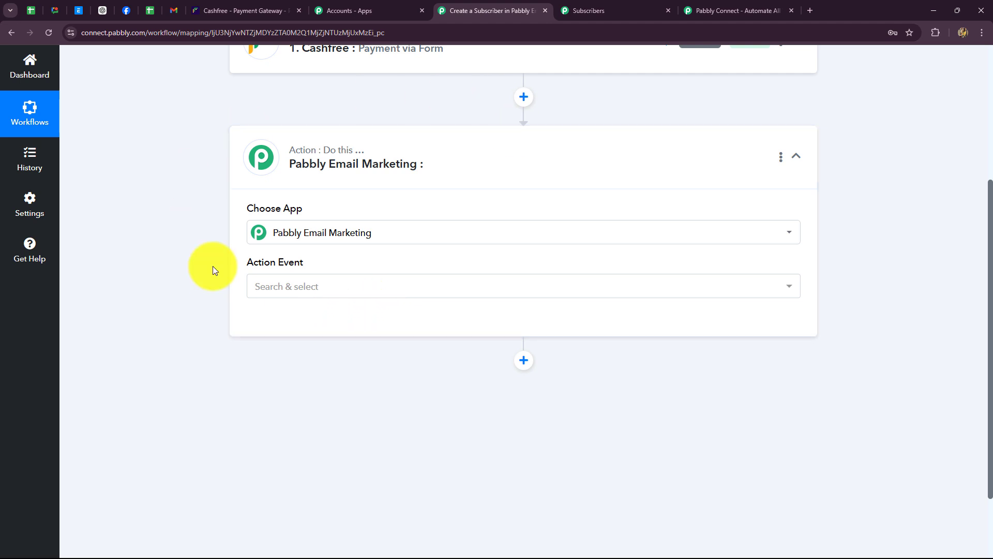
{"action": "left_click", "coordinate": [256, 286]}
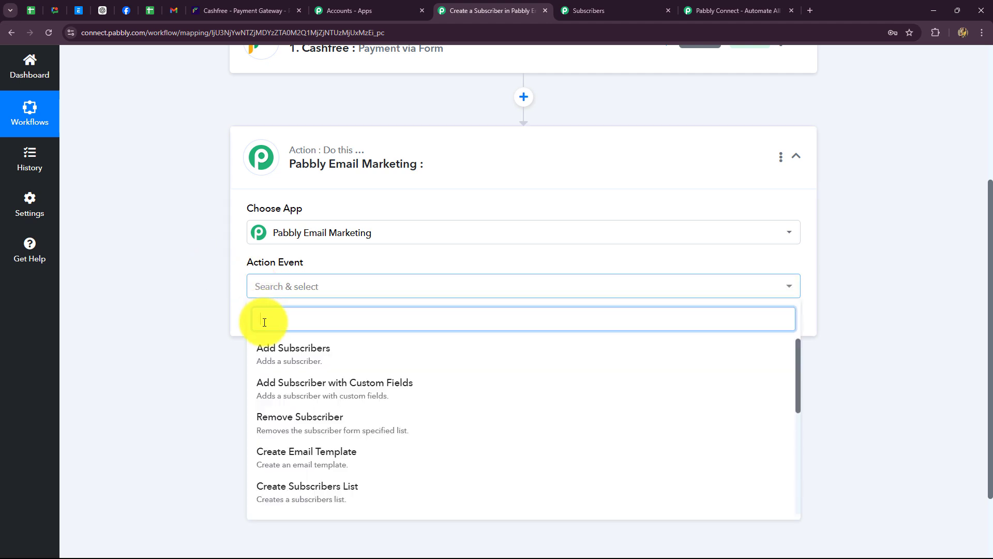
{"action": "left_click", "coordinate": [286, 362]}
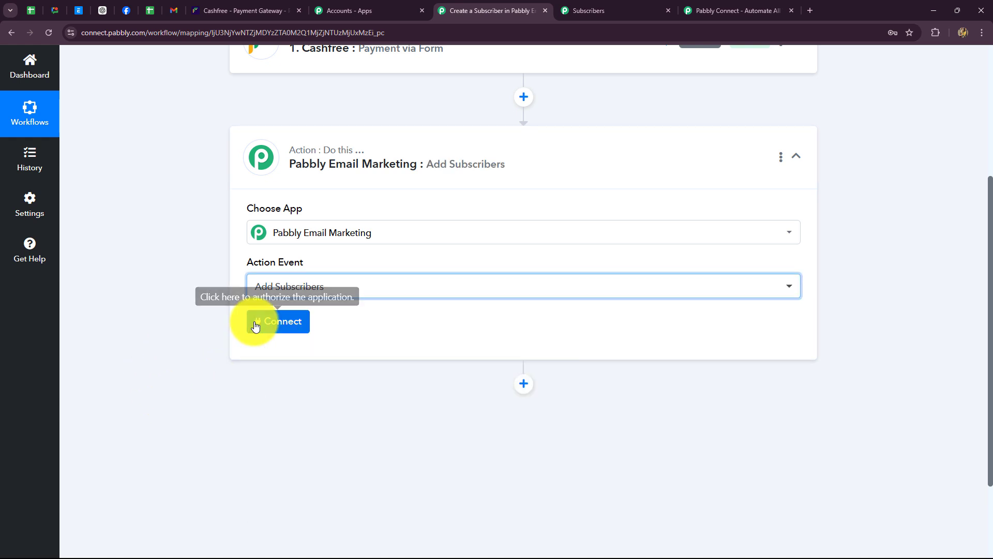
- Choose Add New Connection for Pabbly Email Marketing, then go to the Subscribers tab
{"action": "left_click", "coordinate": [289, 326]}
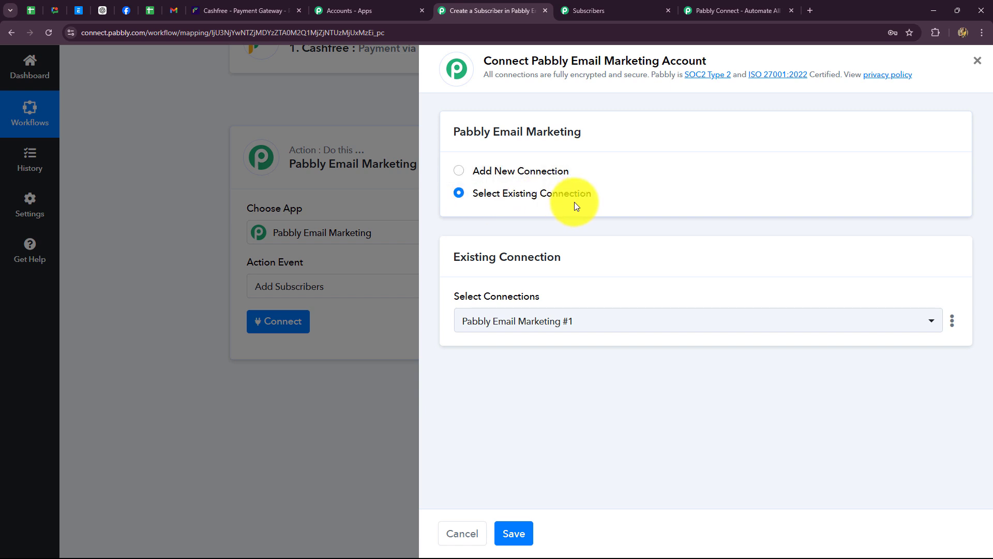
{"action": "left_click", "coordinate": [459, 174]}
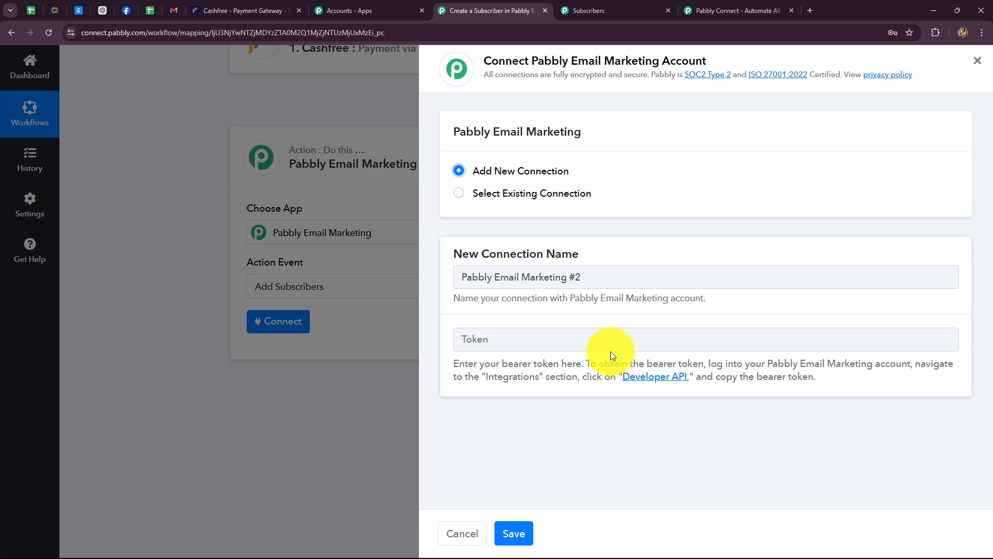
{"action": "left_click", "coordinate": [582, 11]}
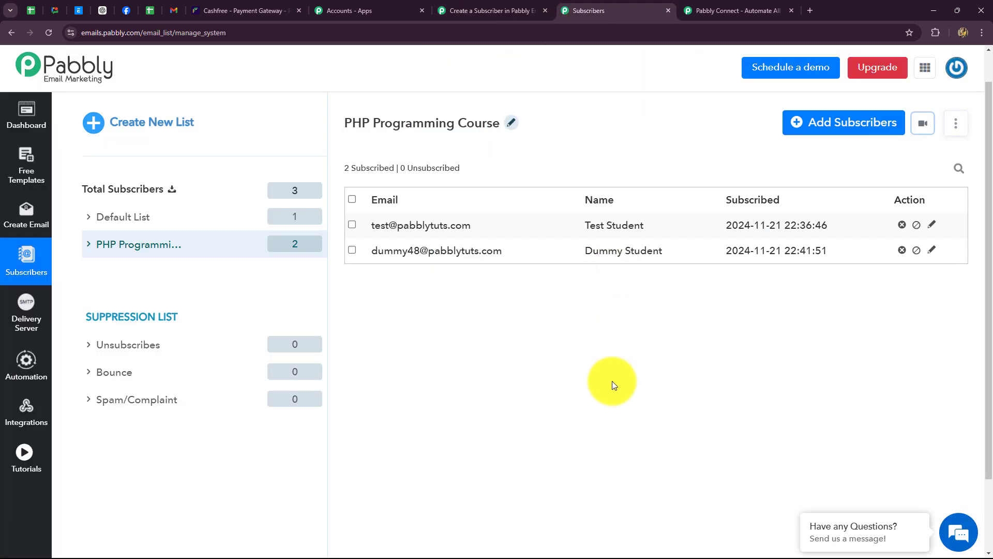
- Copy the Bearer Token from Integrations > Developer API and return to Pabbly Connect
{"action": "left_click", "coordinate": [25, 412]}
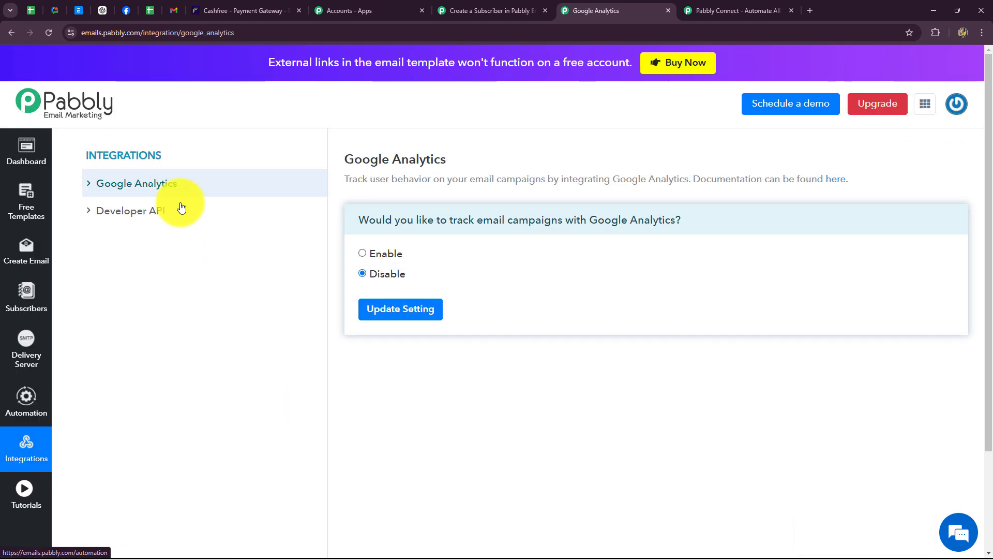
{"action": "left_click", "coordinate": [124, 214]}
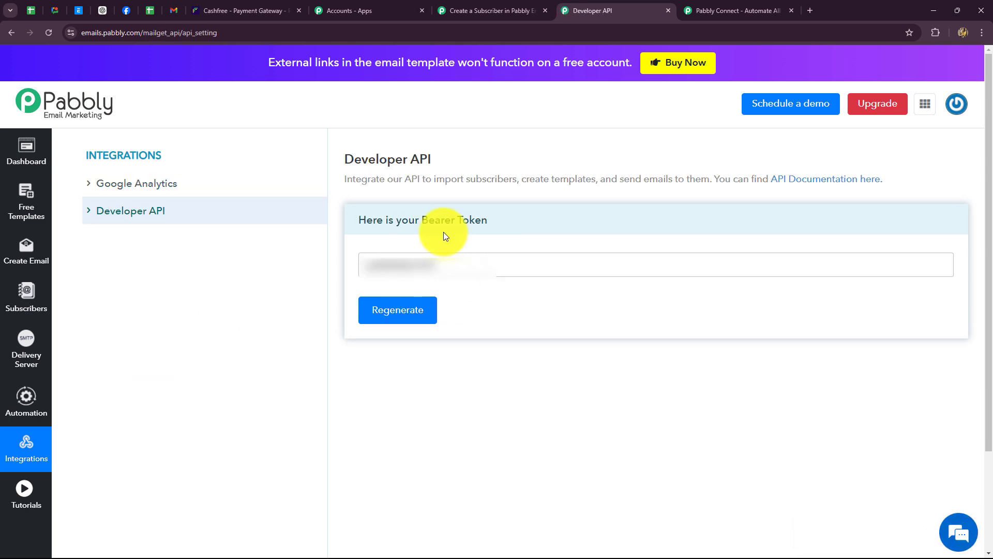
{"action": "left_click_drag", "start_coordinate": [453, 268], "coordinate": [351, 282]}
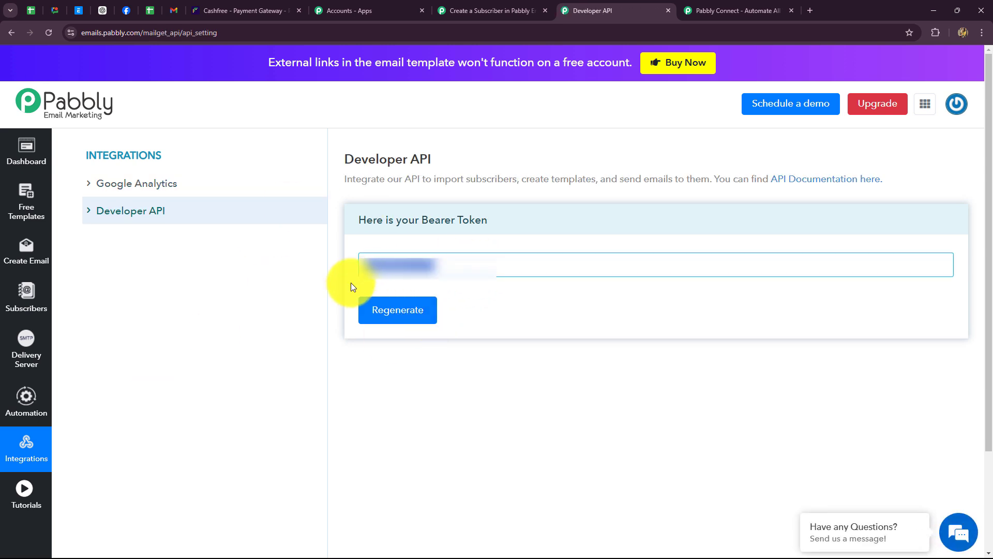
{"action": "left_click", "coordinate": [483, 10]}
- Paste the token, save the Email Marketing connection, and check the available subscriber lists
{"action": "left_click", "coordinate": [505, 339]}
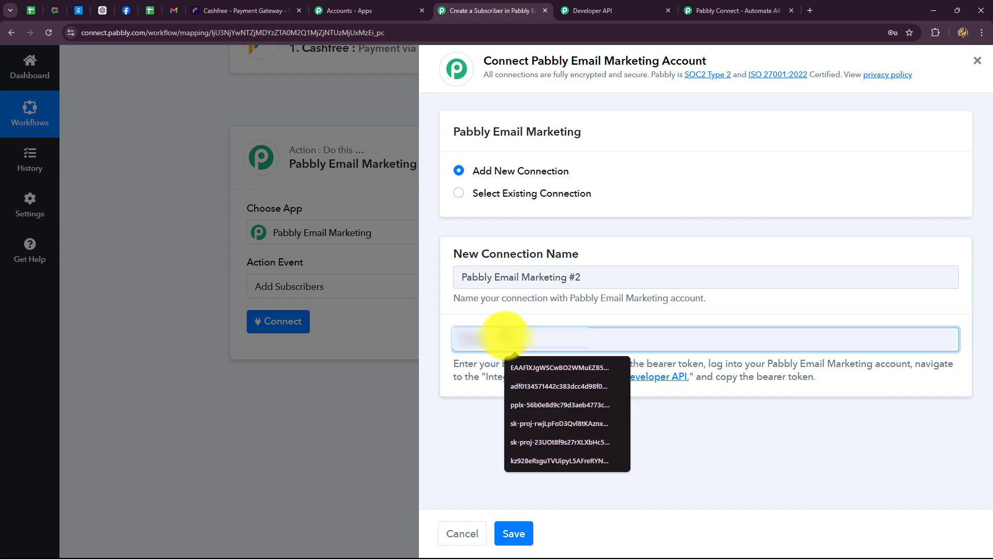
{"action": "left_click", "coordinate": [514, 533]}
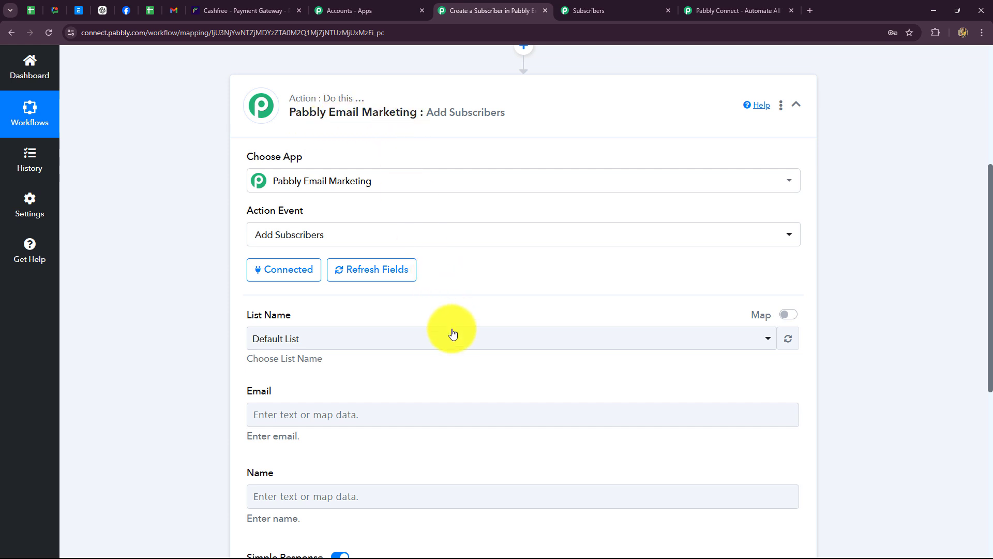
{"action": "scroll", "coordinate": [473, 368], "scroll_direction": "down", "scroll_amount": 2}
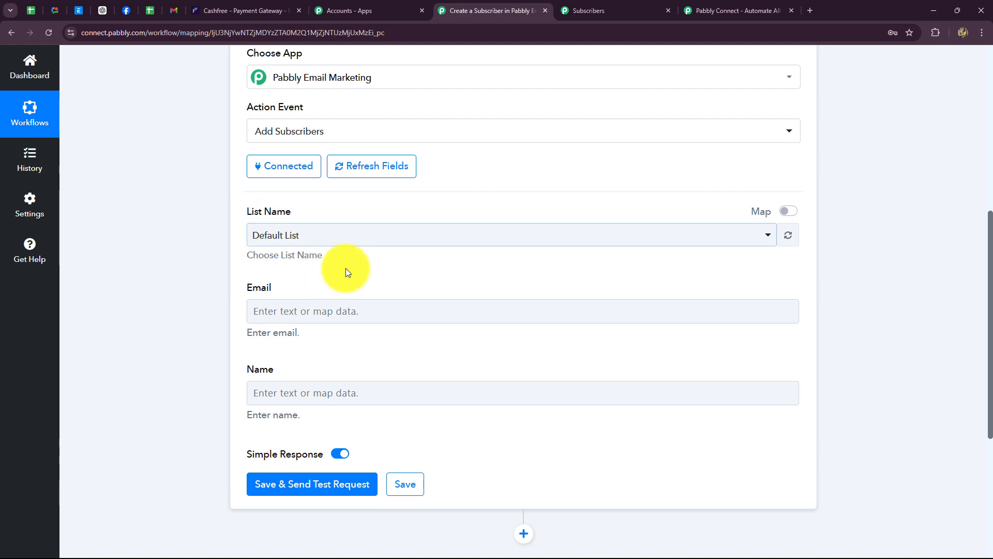
{"action": "left_click", "coordinate": [591, 14]}
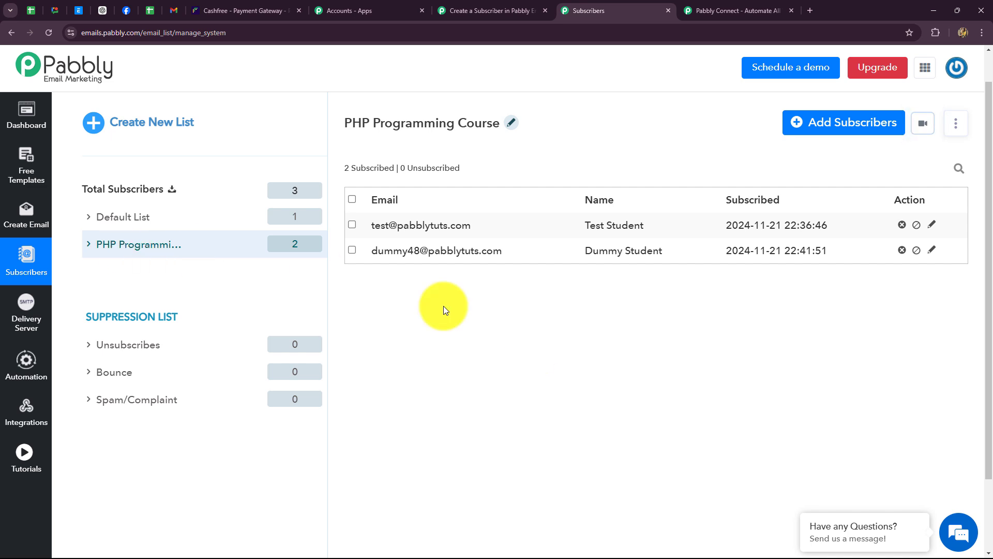
{"action": "left_click", "coordinate": [490, 9]}
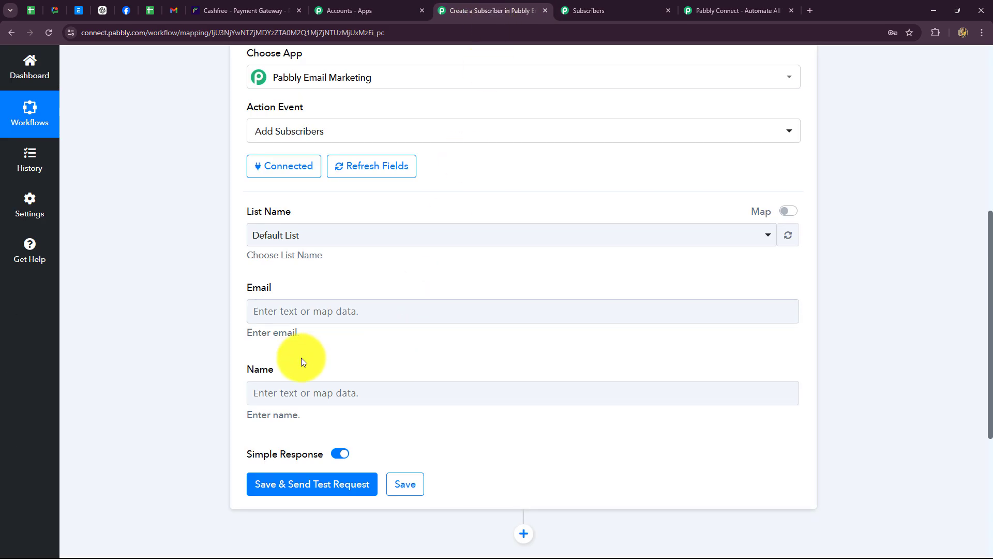
- Set List Name to PHP Programming Course and open the Email field's mapping options
{"action": "left_click", "coordinate": [315, 238]}
{"action": "left_click", "coordinate": [294, 320]}
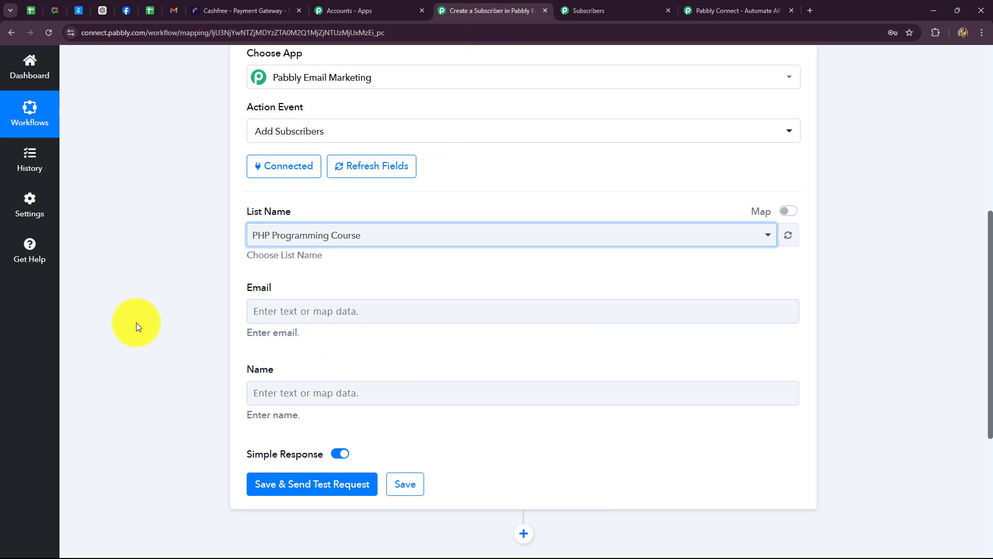
{"action": "scroll", "coordinate": [196, 307], "scroll_direction": "down", "scroll_amount": 2}
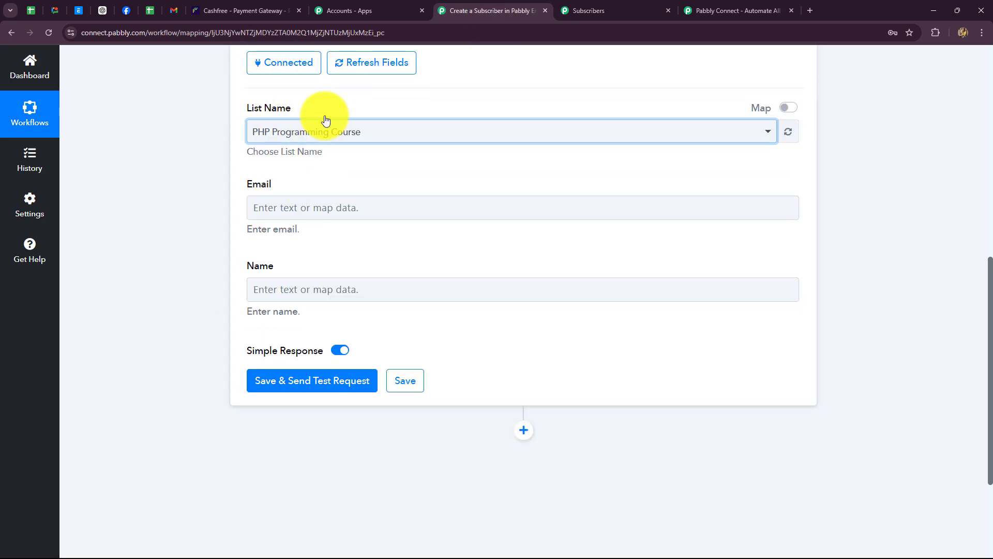
{"action": "left_click", "coordinate": [315, 213]}
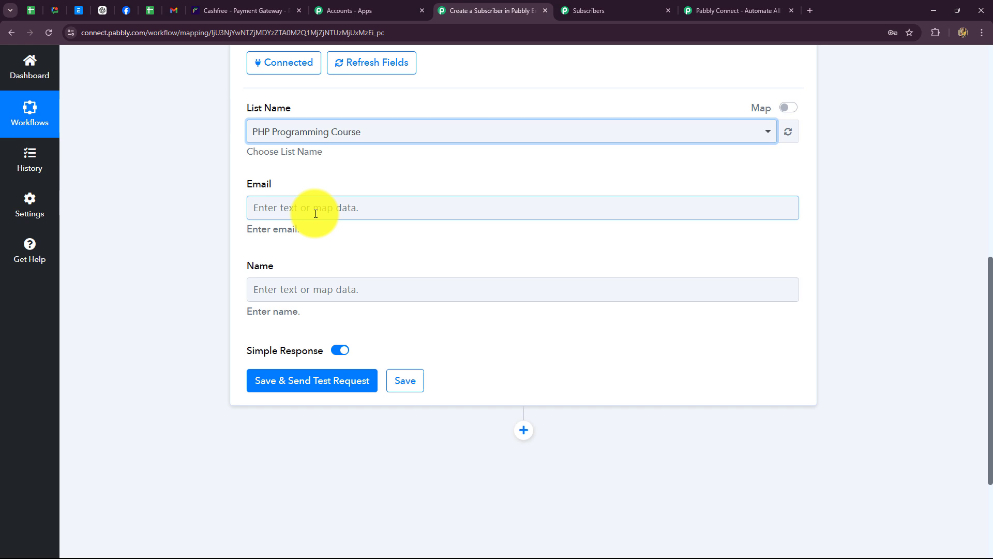
{"action": "left_click", "coordinate": [316, 214]}
{"action": "left_click", "coordinate": [148, 228]}
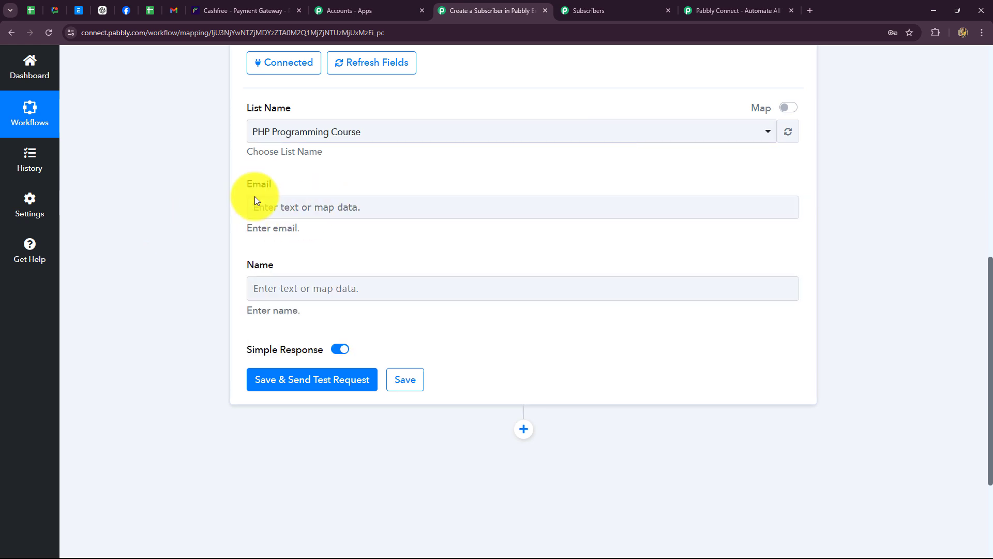
{"action": "left_click", "coordinate": [319, 210]}
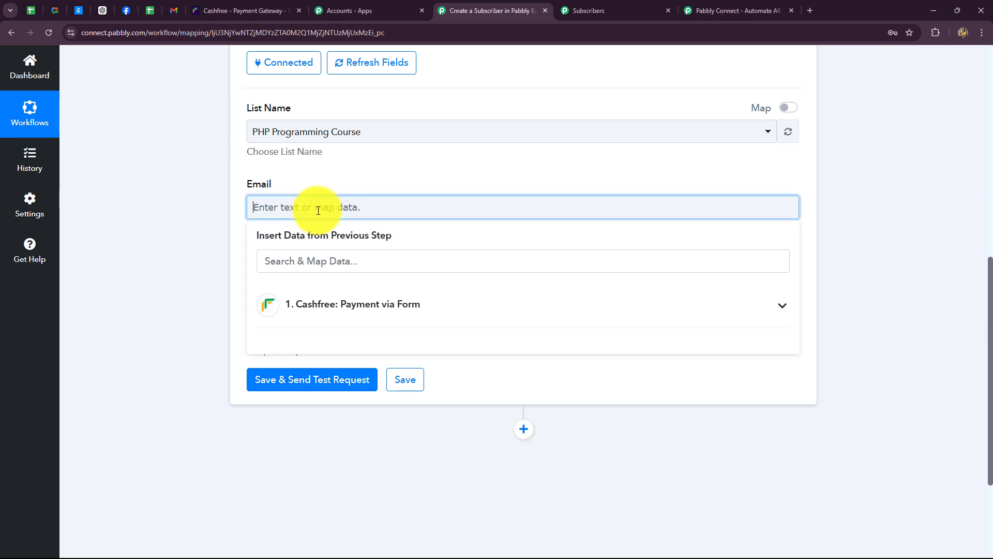
- Map the Cashfree Customer Email into the Email field
{"action": "left_click", "coordinate": [322, 304]}
{"action": "scroll", "coordinate": [422, 418], "scroll_direction": "down", "scroll_amount": 4}
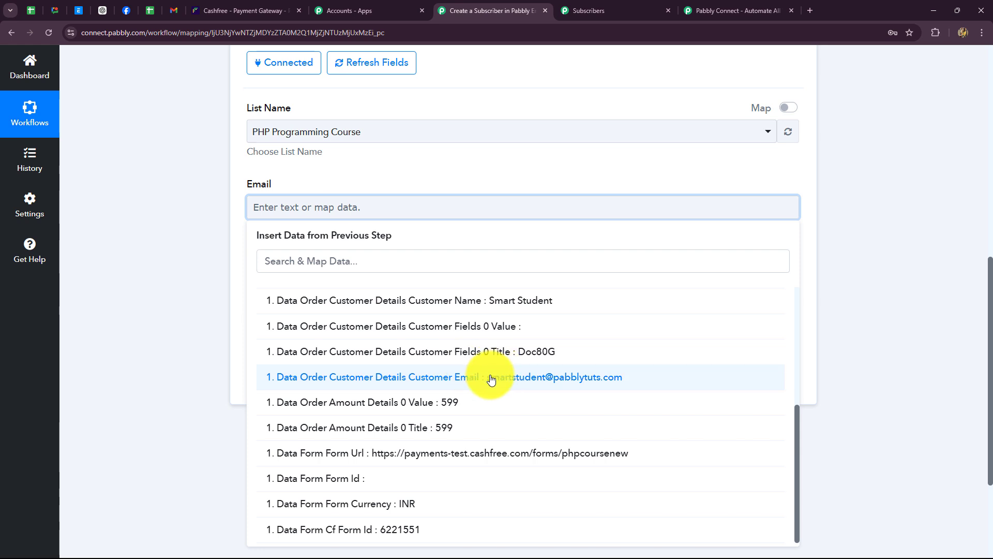
{"action": "left_click", "coordinate": [558, 384]}
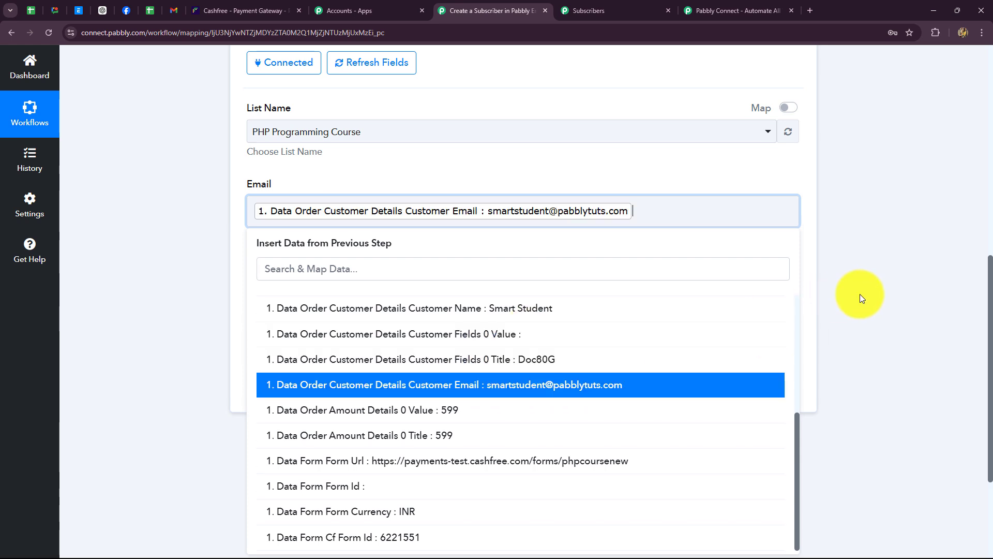
{"action": "left_click", "coordinate": [859, 295]}
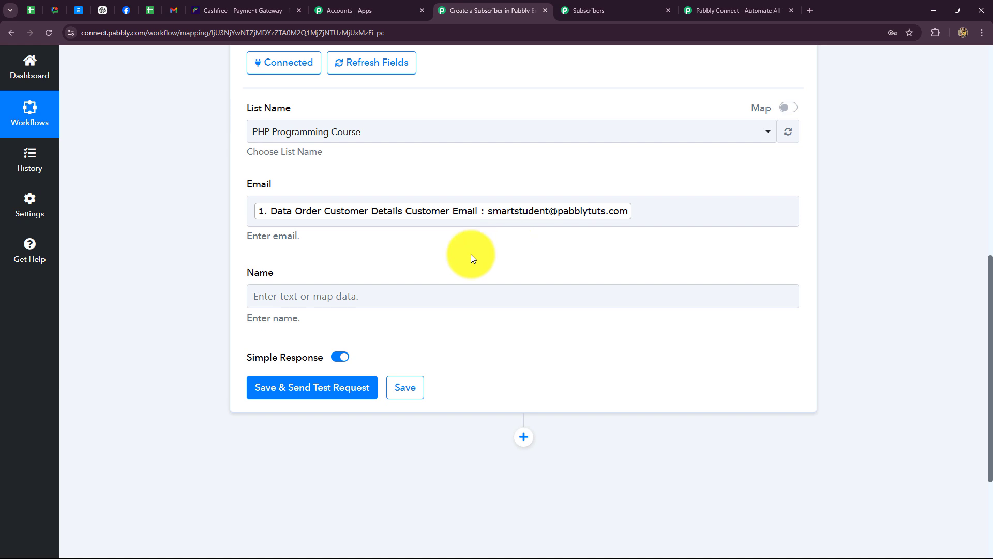
- Map the Cashfree Customer Name into the Name field
{"action": "left_click", "coordinate": [285, 293]}
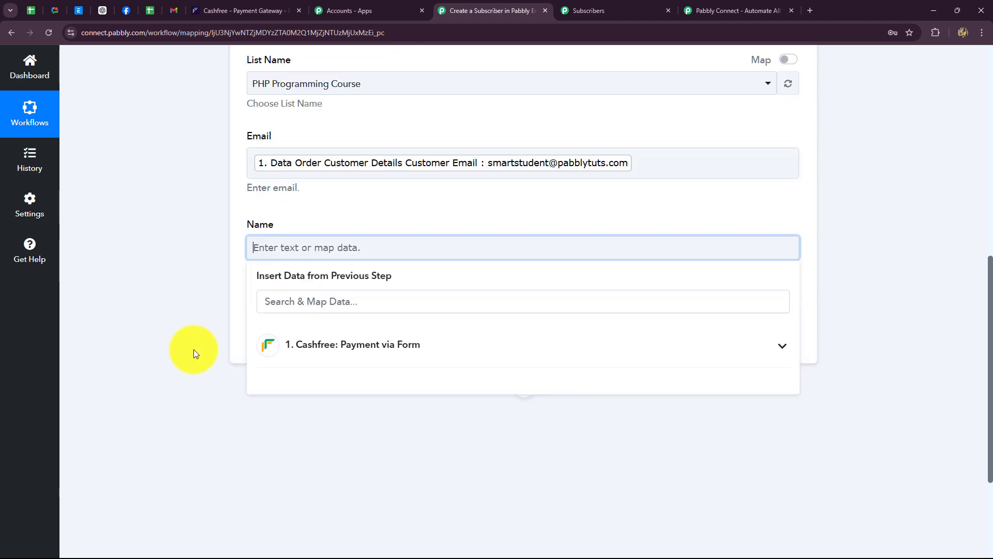
{"action": "scroll", "coordinate": [193, 351], "scroll_direction": "down", "scroll_amount": 3}
{"action": "left_click", "coordinate": [332, 238]}
{"action": "scroll", "coordinate": [524, 320], "scroll_direction": "down", "scroll_amount": 2}
{"action": "left_click", "coordinate": [524, 306]}
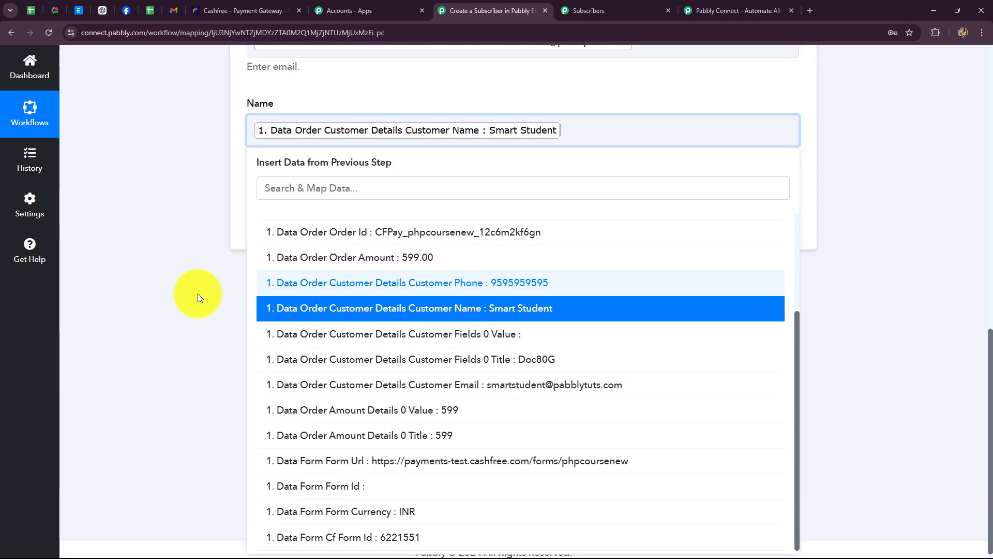
{"action": "left_click", "coordinate": [197, 293]}
- Save and send a test request, then highlight the success status and List Updated message
{"action": "left_click", "coordinate": [318, 228]}
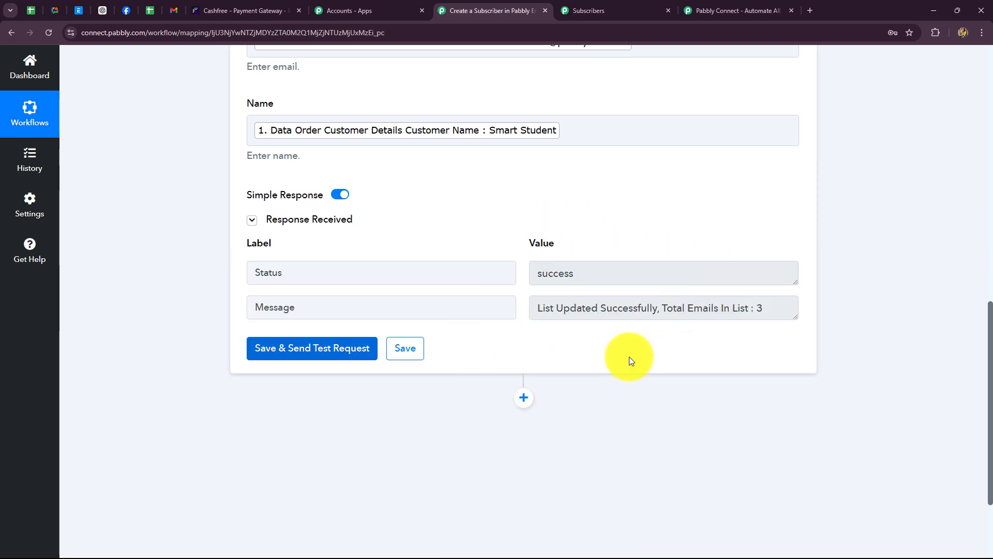
{"action": "double_click", "coordinate": [566, 273]}
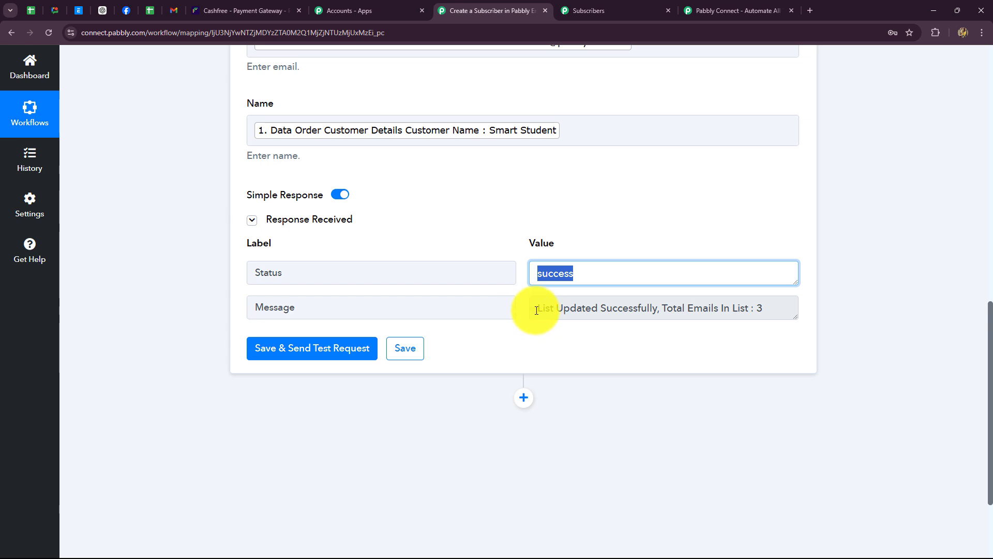
{"action": "left_click_drag", "start_coordinate": [536, 307], "coordinate": [650, 349]}
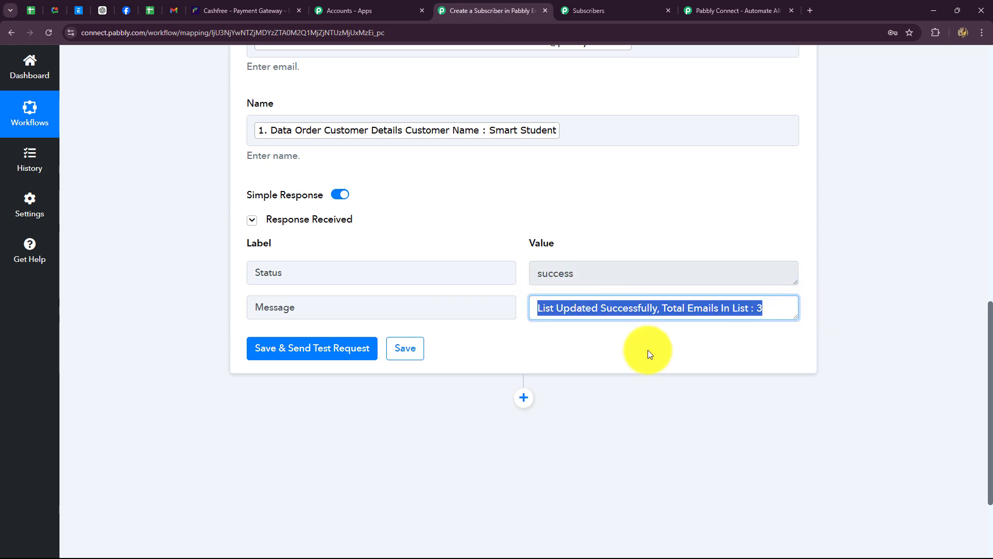
- Reload the PHP Programming Course subscriber list, then collapse the Add Subscribers action step
{"action": "left_click", "coordinate": [601, 7]}
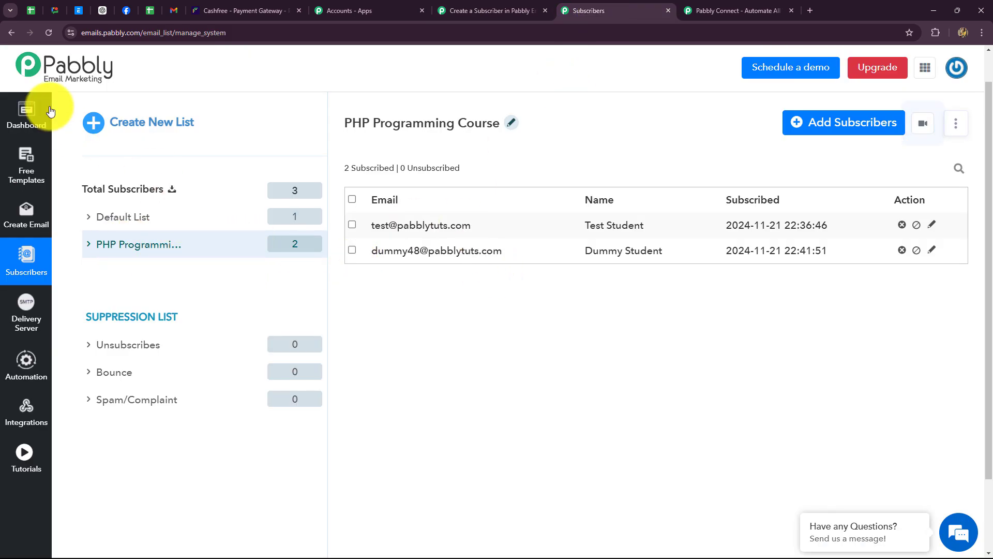
{"action": "left_click", "coordinate": [48, 32]}
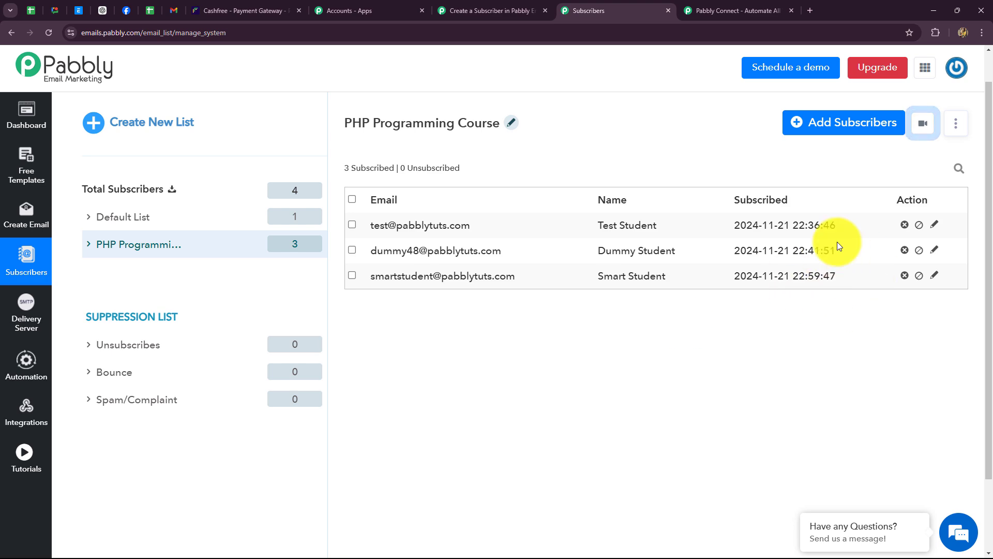
{"action": "left_click", "coordinate": [479, 14]}
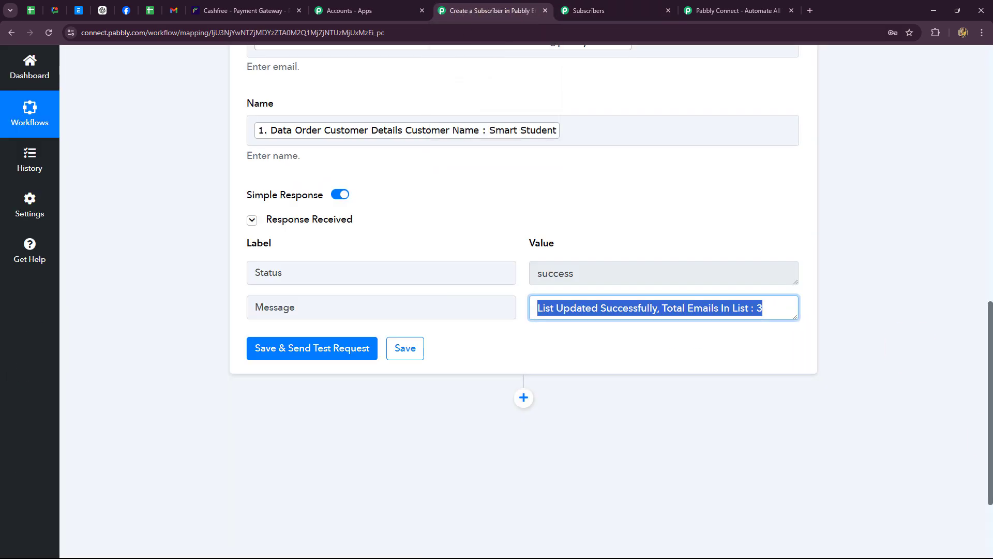
{"action": "scroll", "coordinate": [989, 432], "scroll_direction": "up", "scroll_amount": 10}
{"action": "scroll", "coordinate": [989, 431], "scroll_direction": "up", "scroll_amount": 3}
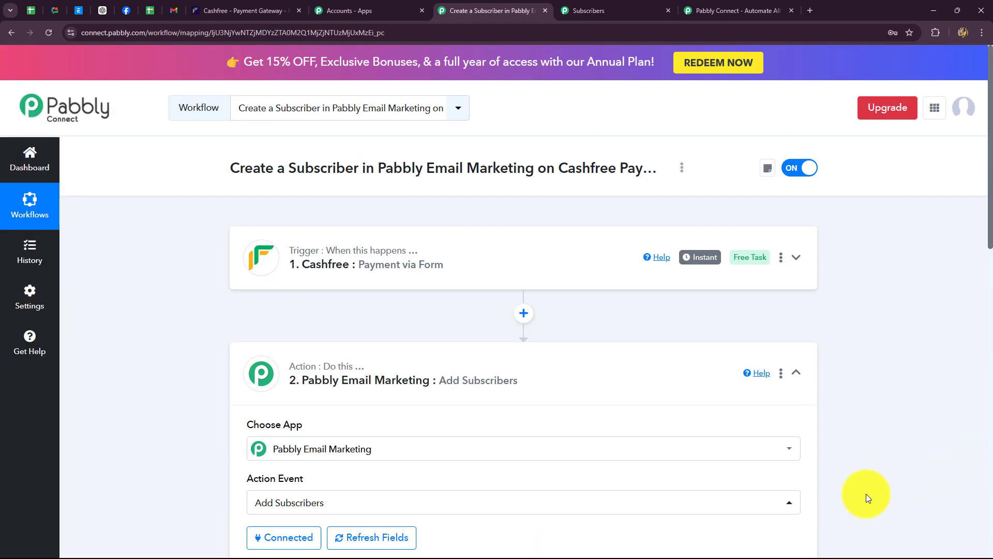
{"action": "left_click", "coordinate": [794, 373]}
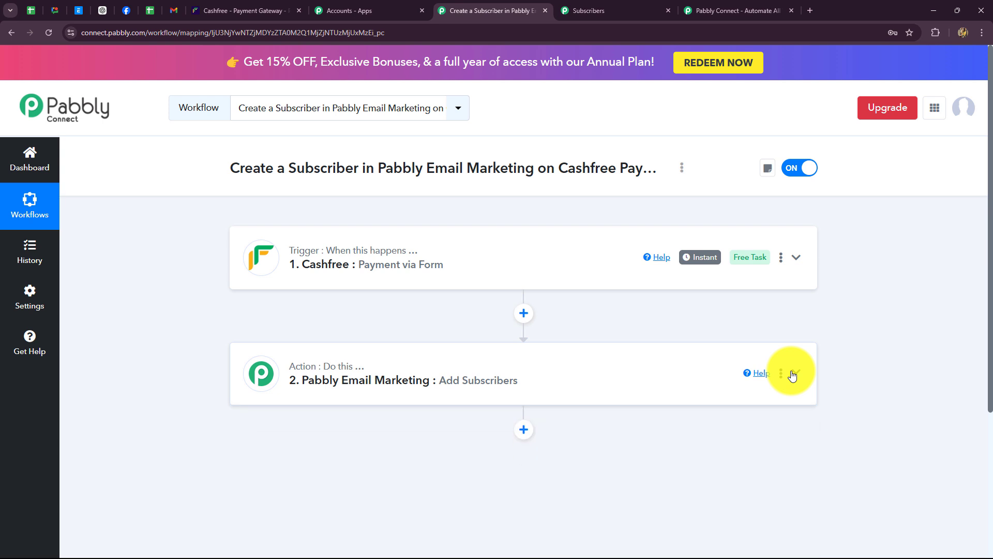